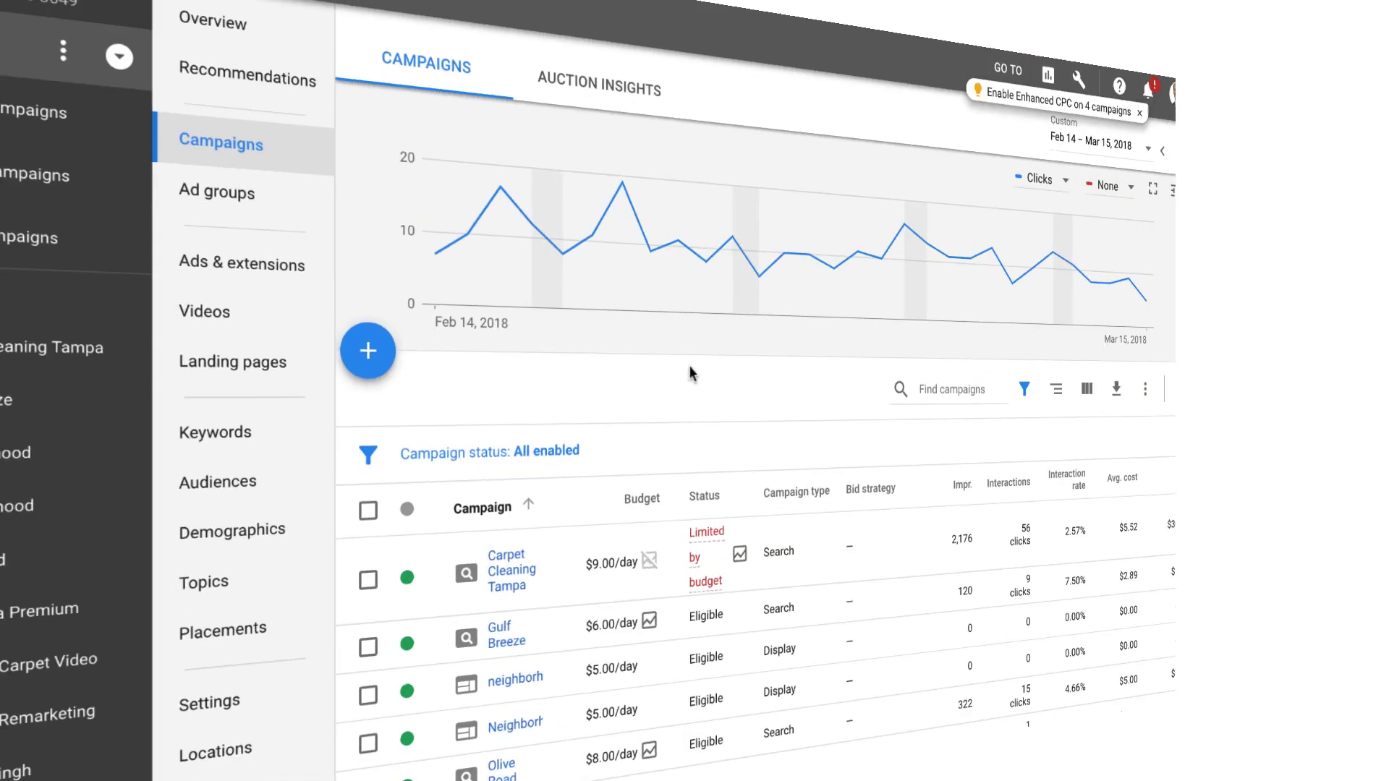
- Start a new Display campaign with the Website traffic goal
{"action": "left_click", "coordinate": [368, 350]}
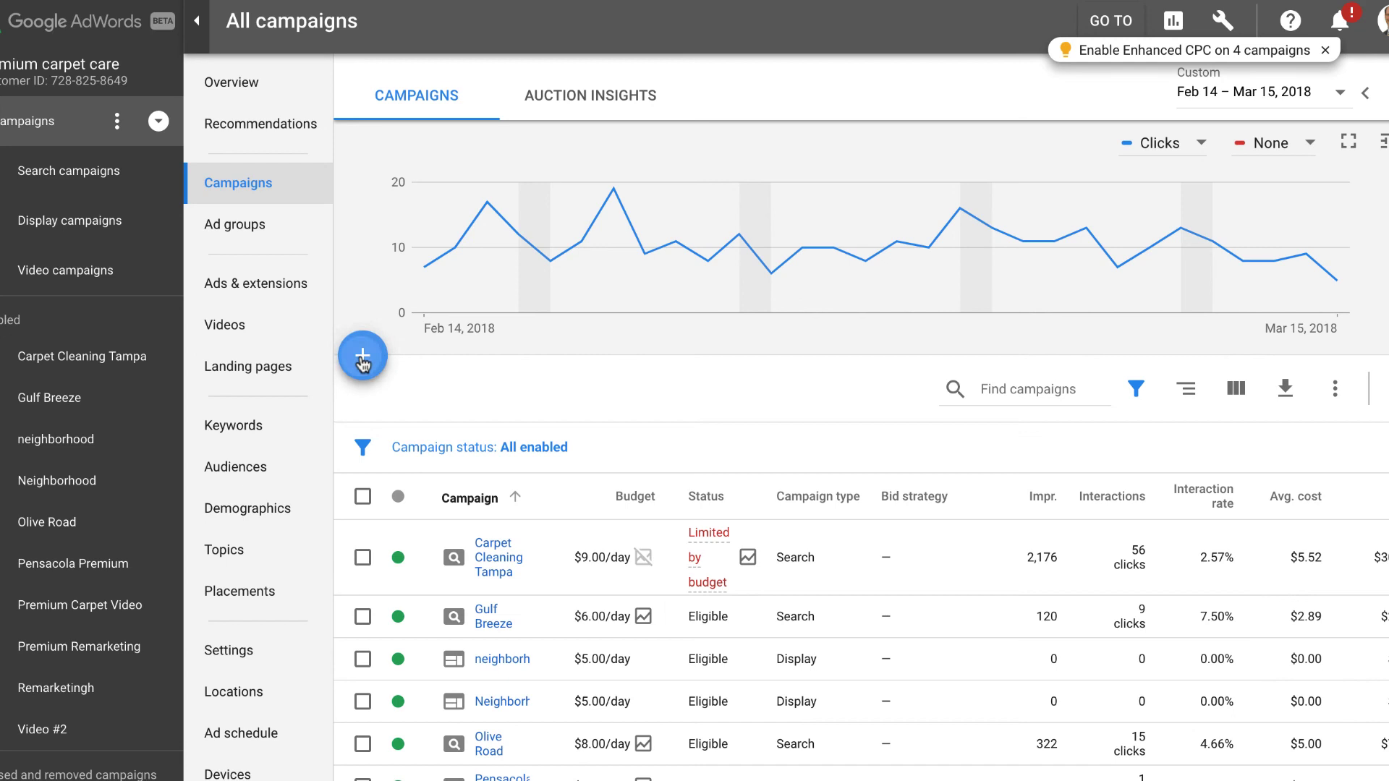
{"action": "left_click", "coordinate": [426, 424]}
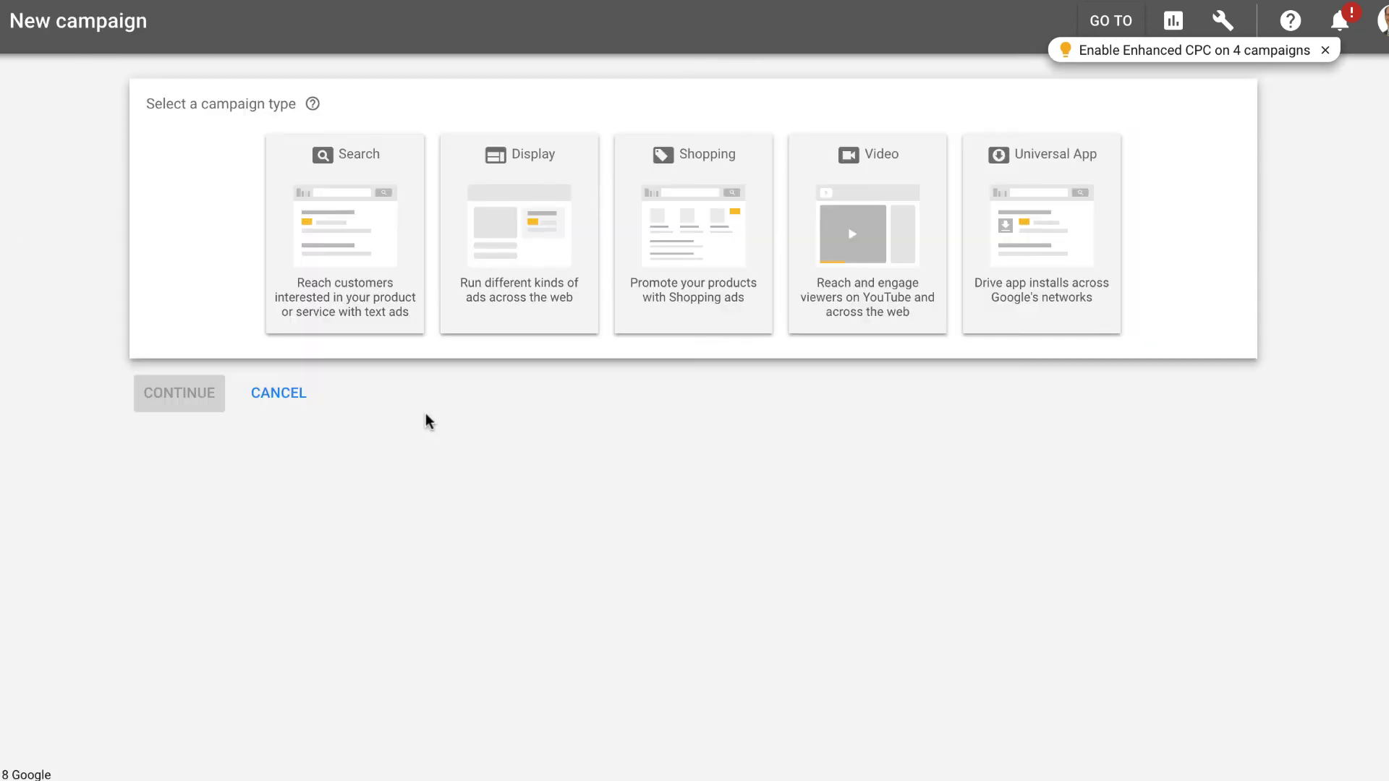
{"action": "left_click", "coordinate": [505, 233]}
{"action": "left_click", "coordinate": [224, 298]}
{"action": "left_click", "coordinate": [236, 336]}
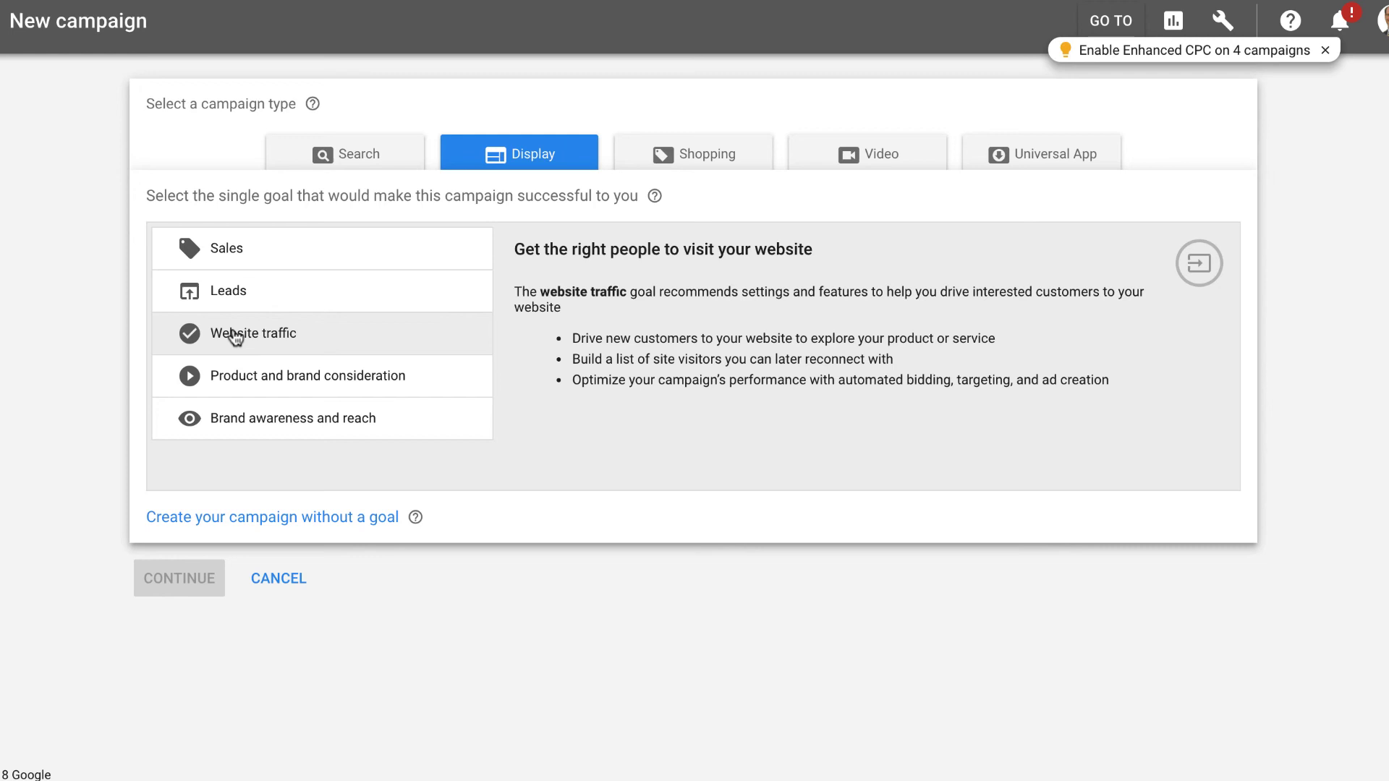
{"action": "left_click", "coordinate": [230, 289]}
{"action": "left_click", "coordinate": [239, 333]}
{"action": "left_click", "coordinate": [246, 337]}
{"action": "scroll", "coordinate": [371, 544], "scroll_direction": "down", "scroll_amount": 1}
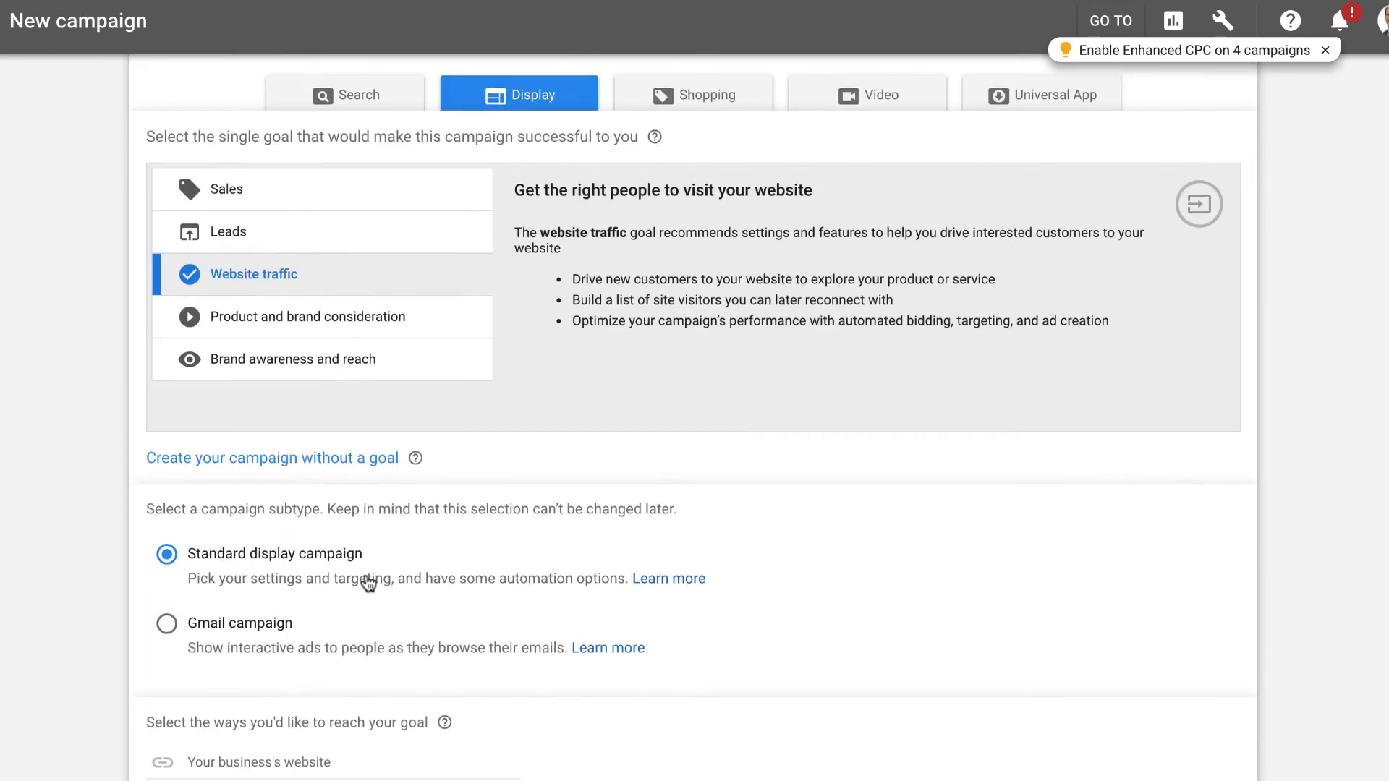
{"action": "scroll", "coordinate": [368, 583], "scroll_direction": "down", "scroll_amount": 3}
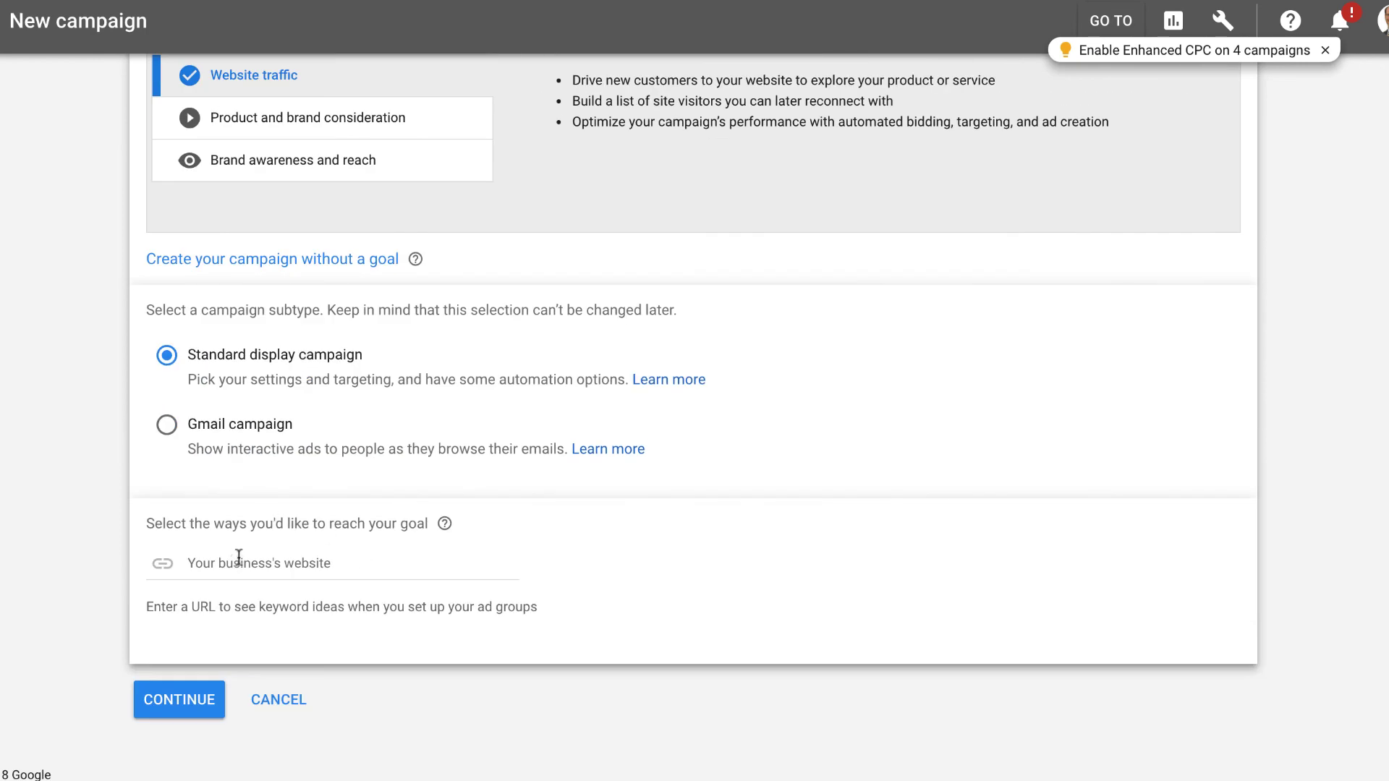
{"action": "left_click", "coordinate": [238, 557]}
{"action": "type", "text": "www."}
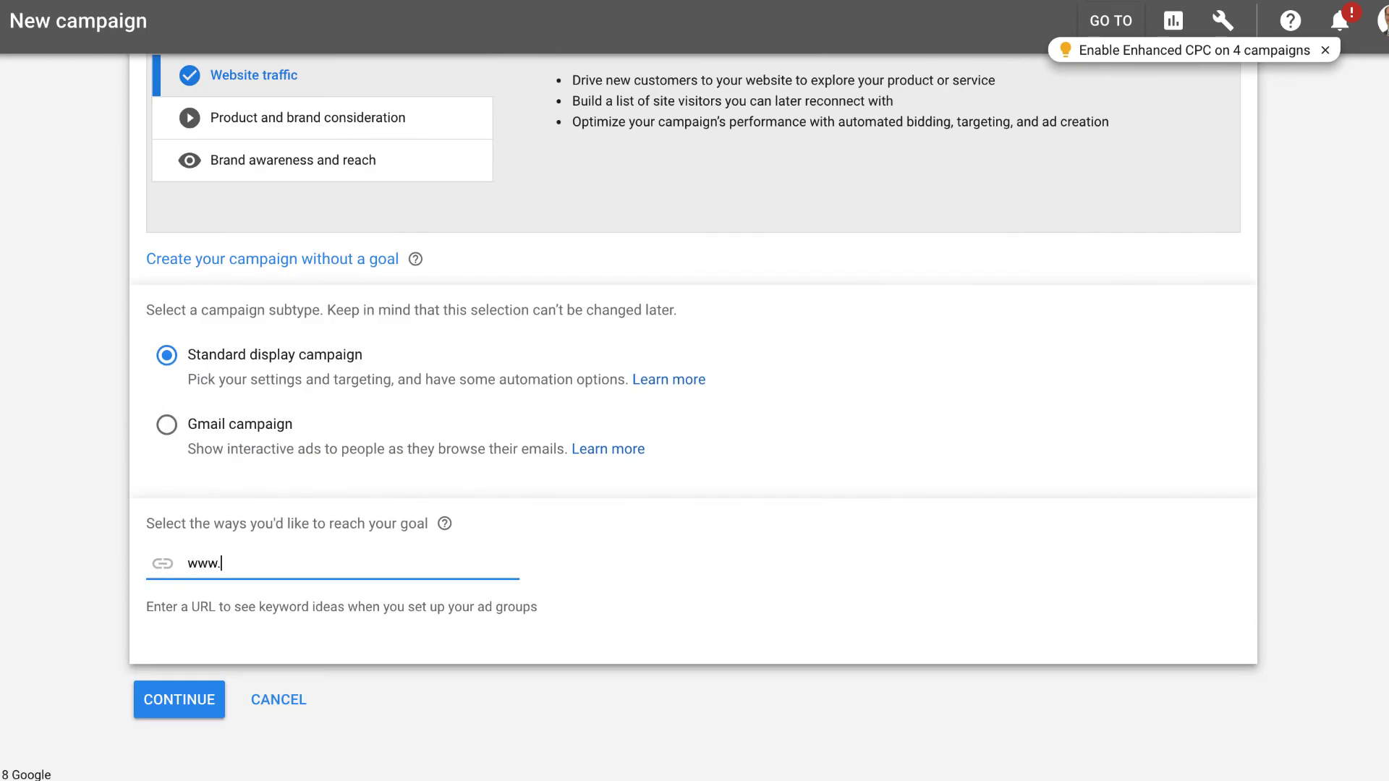
{"action": "type", "text": "carpetcaretips.com"}
{"action": "left_click", "coordinate": [161, 708]}
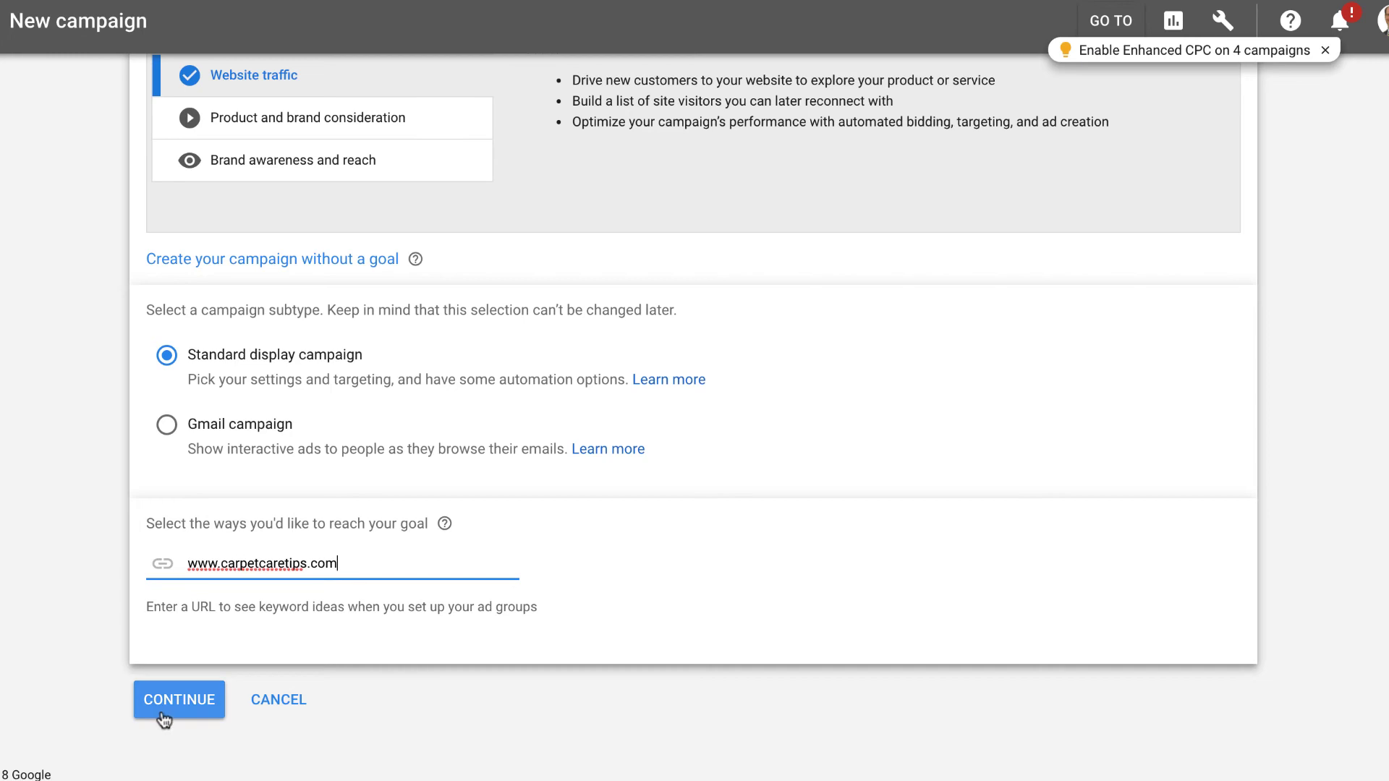
- Name the campaign 'scenic hills' and switch location targeting to a radius in advanced search
{"action": "type", "text": "s"}
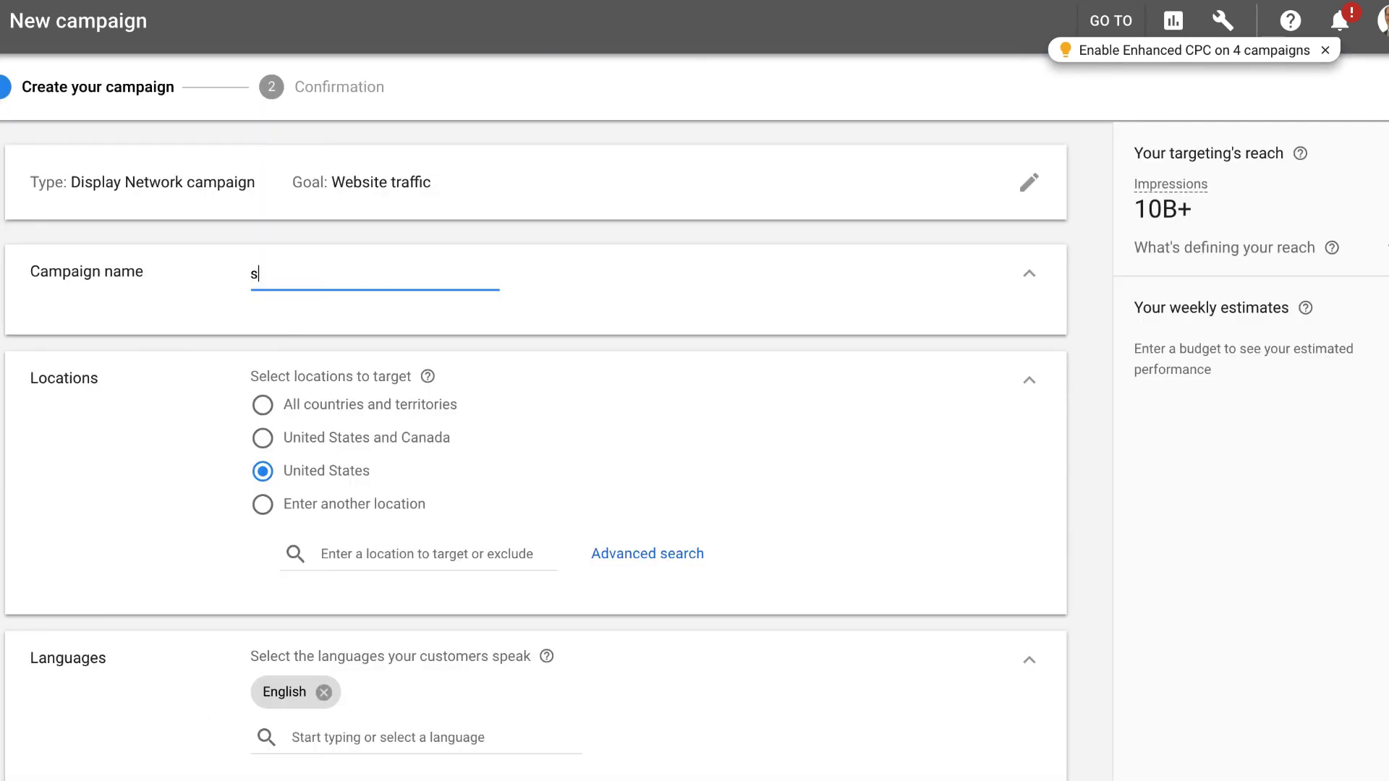
{"action": "type", "text": "cenic hills"}
{"action": "scroll", "coordinate": [735, 456], "scroll_direction": "down", "scroll_amount": 3}
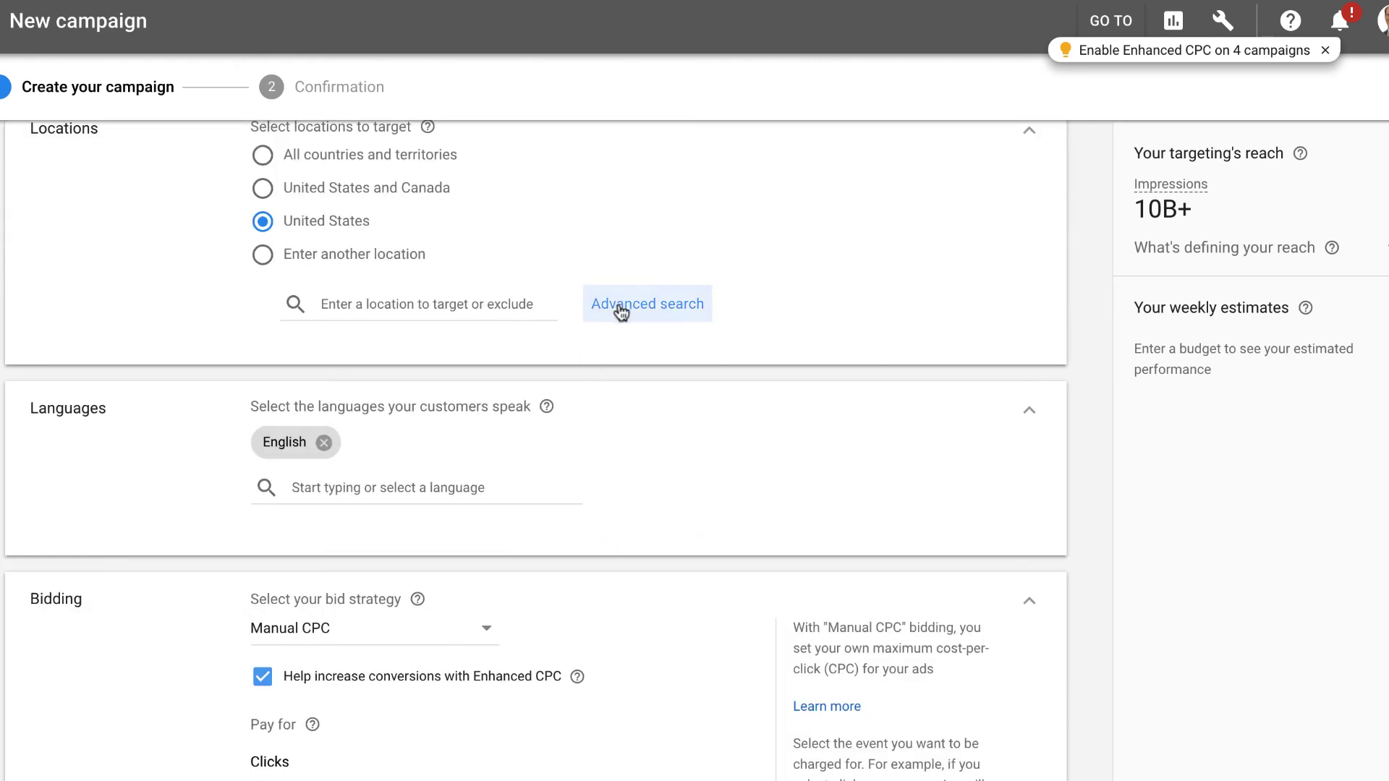
{"action": "left_click", "coordinate": [261, 255]}
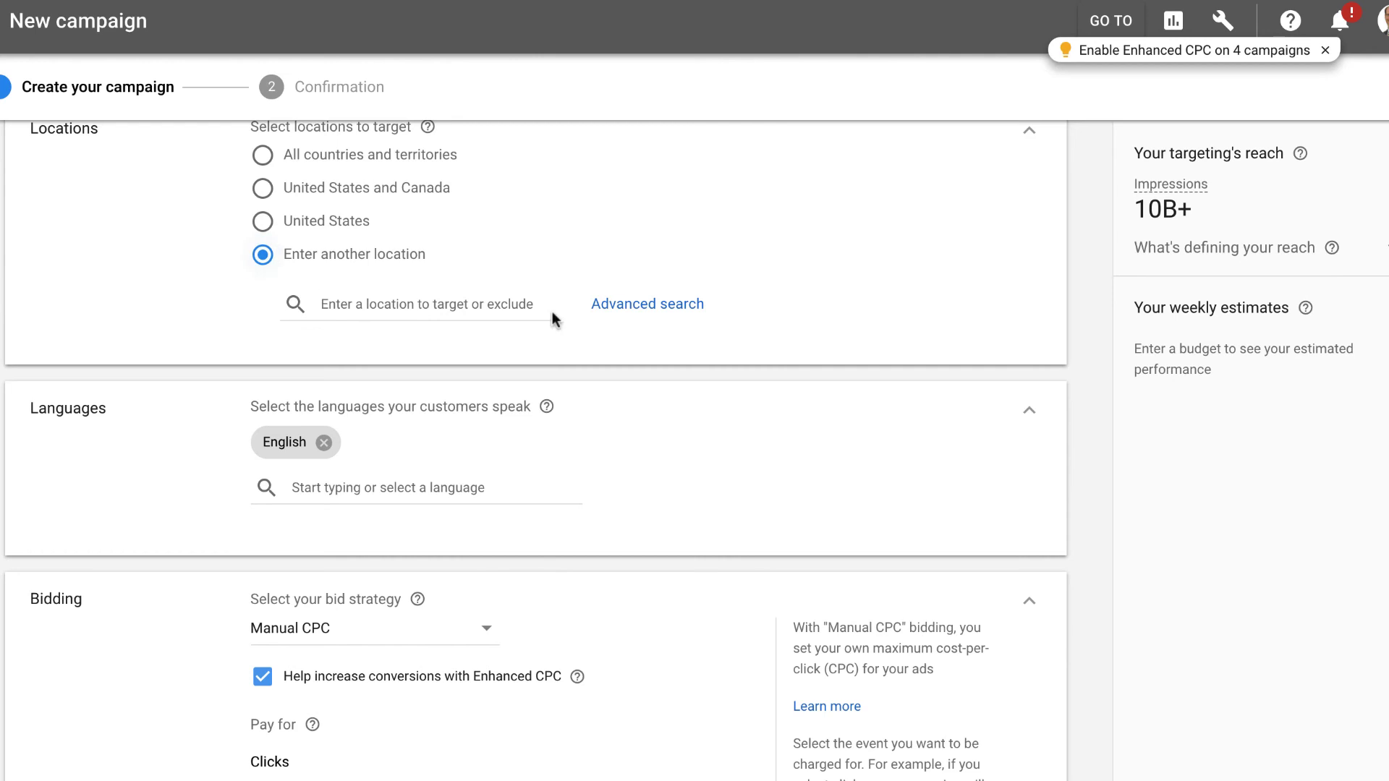
{"action": "left_click", "coordinate": [620, 312]}
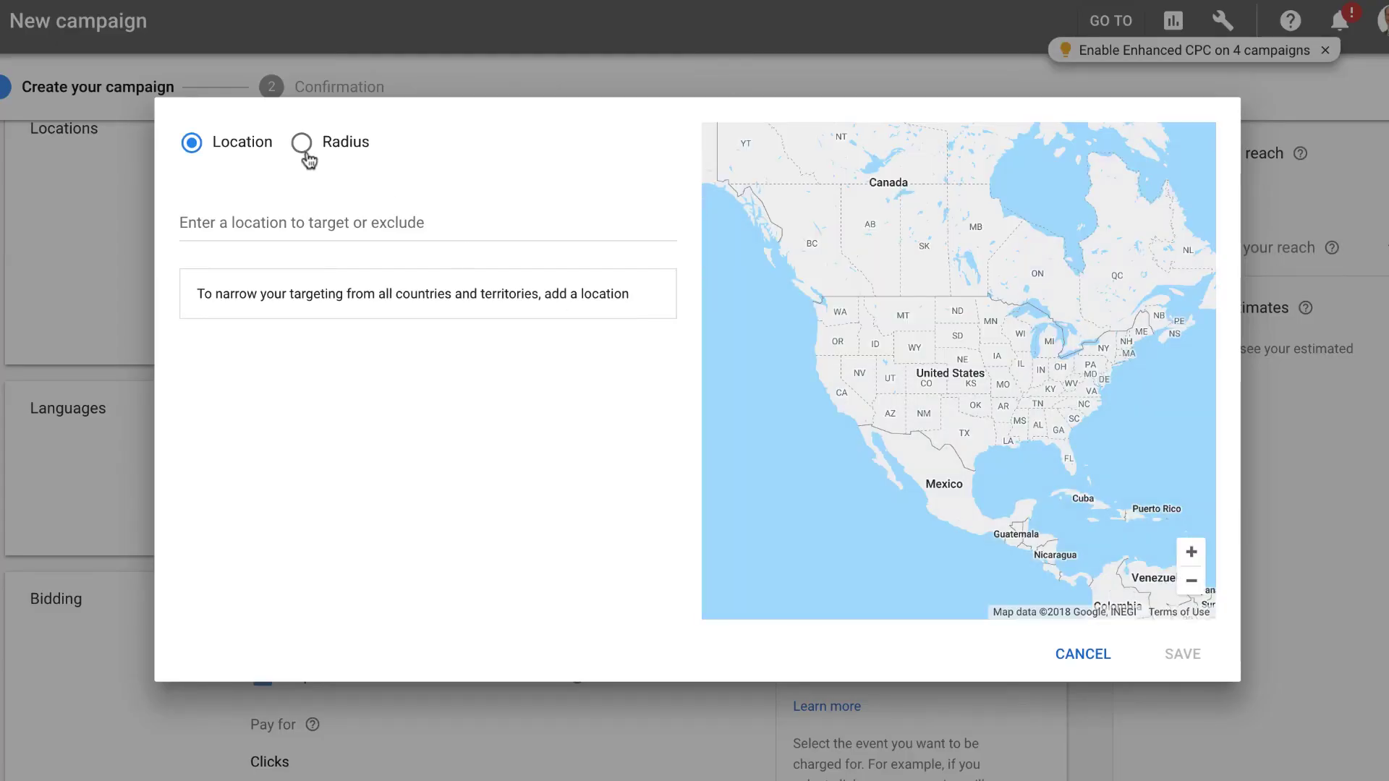
{"action": "left_click", "coordinate": [303, 147]}
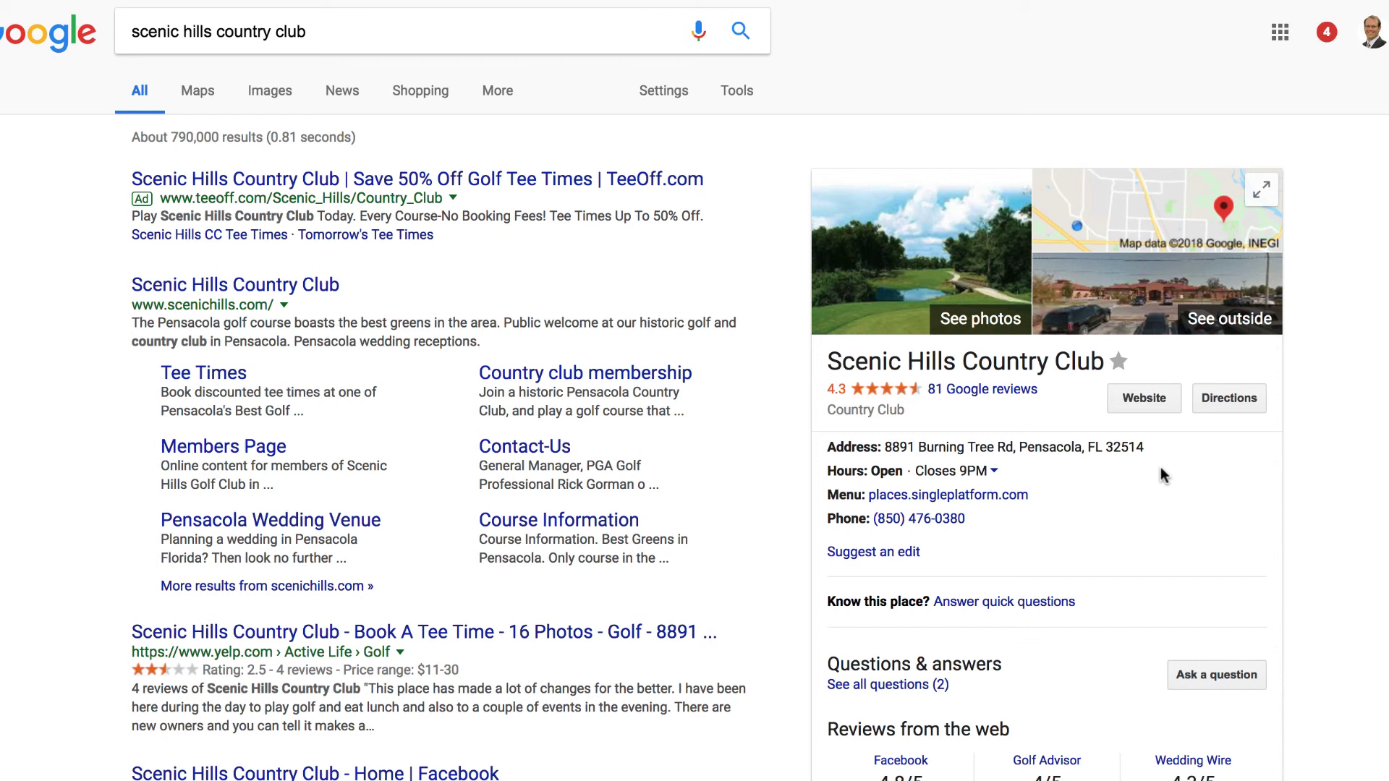
- Select Scenic Hills Country Club's street address in Google's business panel
{"action": "left_click_drag", "start_coordinate": [1156, 453], "coordinate": [907, 448]}
{"action": "key", "text": "ctrl+c"}
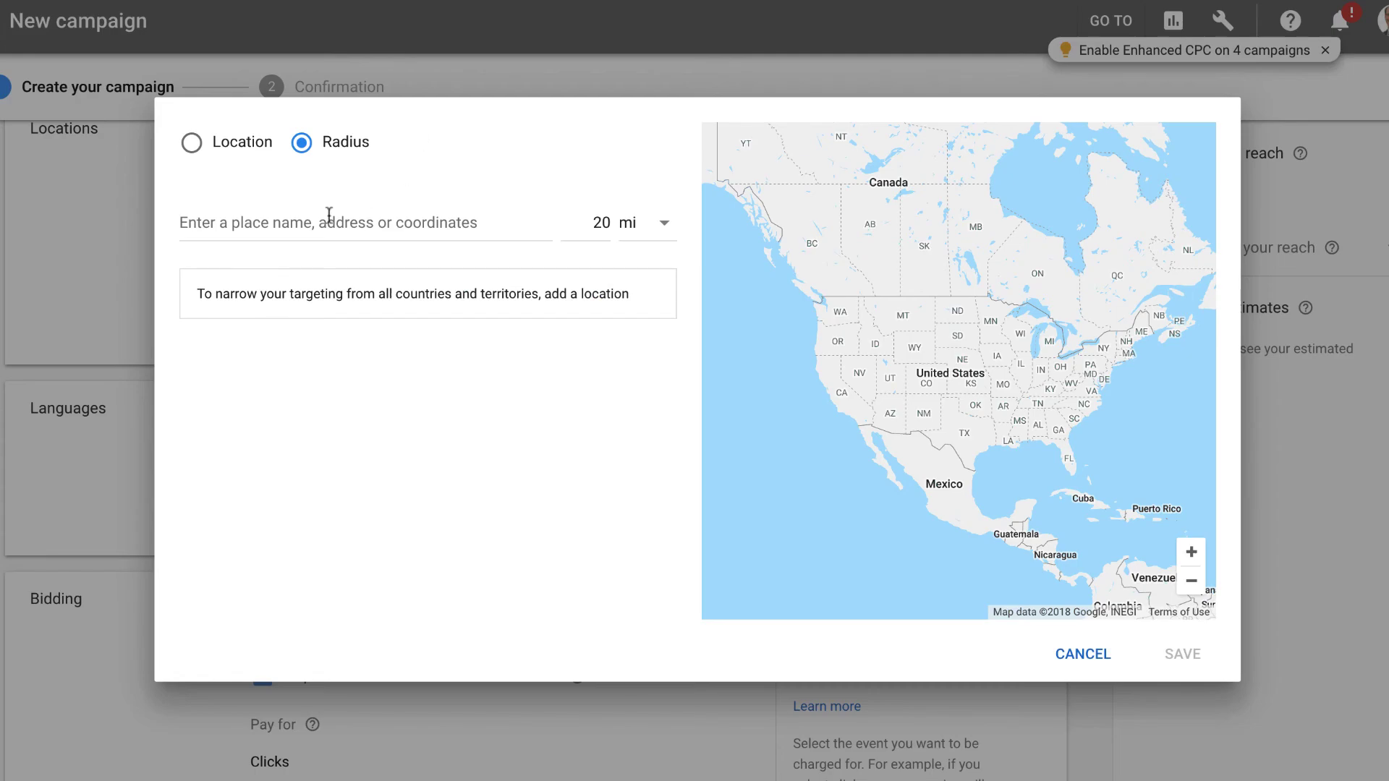
- Target a 1 mi radius around the pasted country club address and save the location
{"action": "left_click", "coordinate": [299, 222]}
{"action": "key", "text": "ctrl+v"}
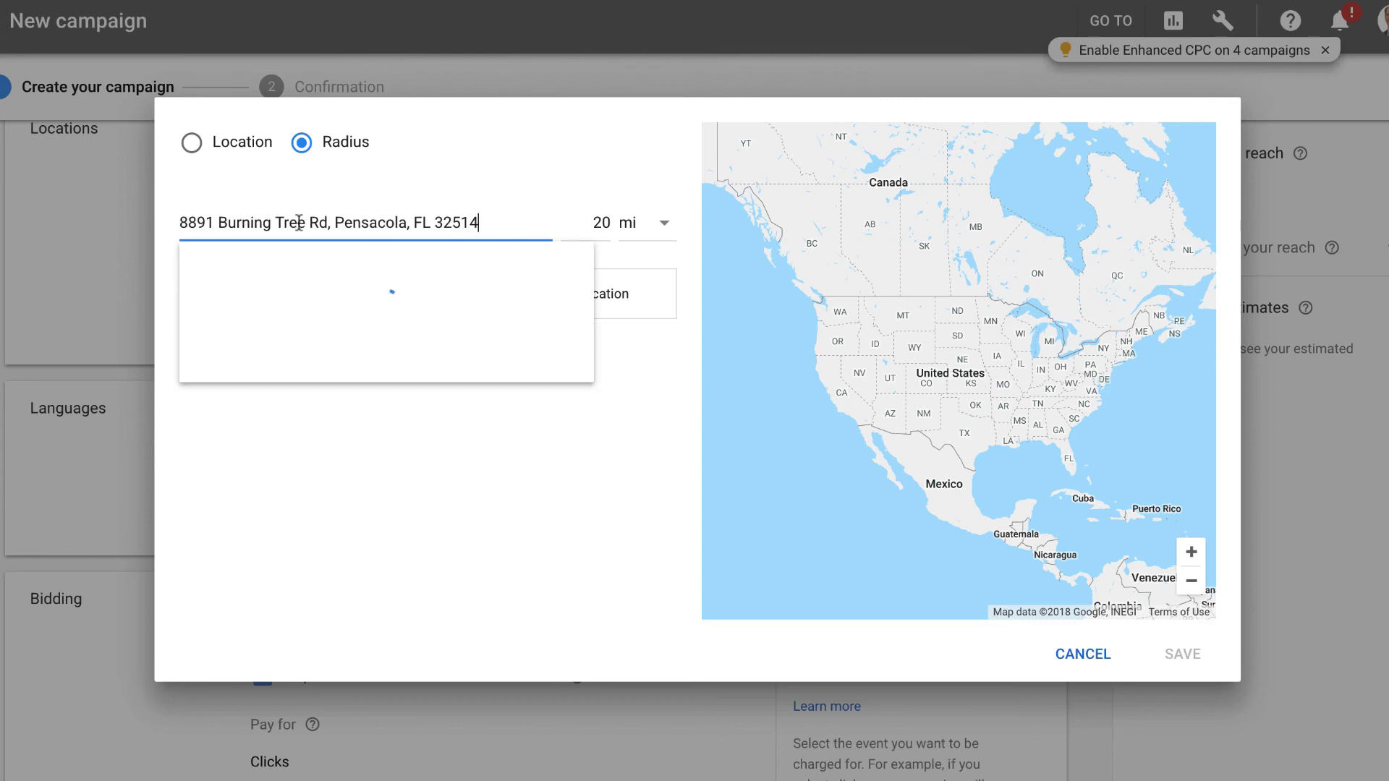
{"action": "left_click", "coordinate": [607, 223]}
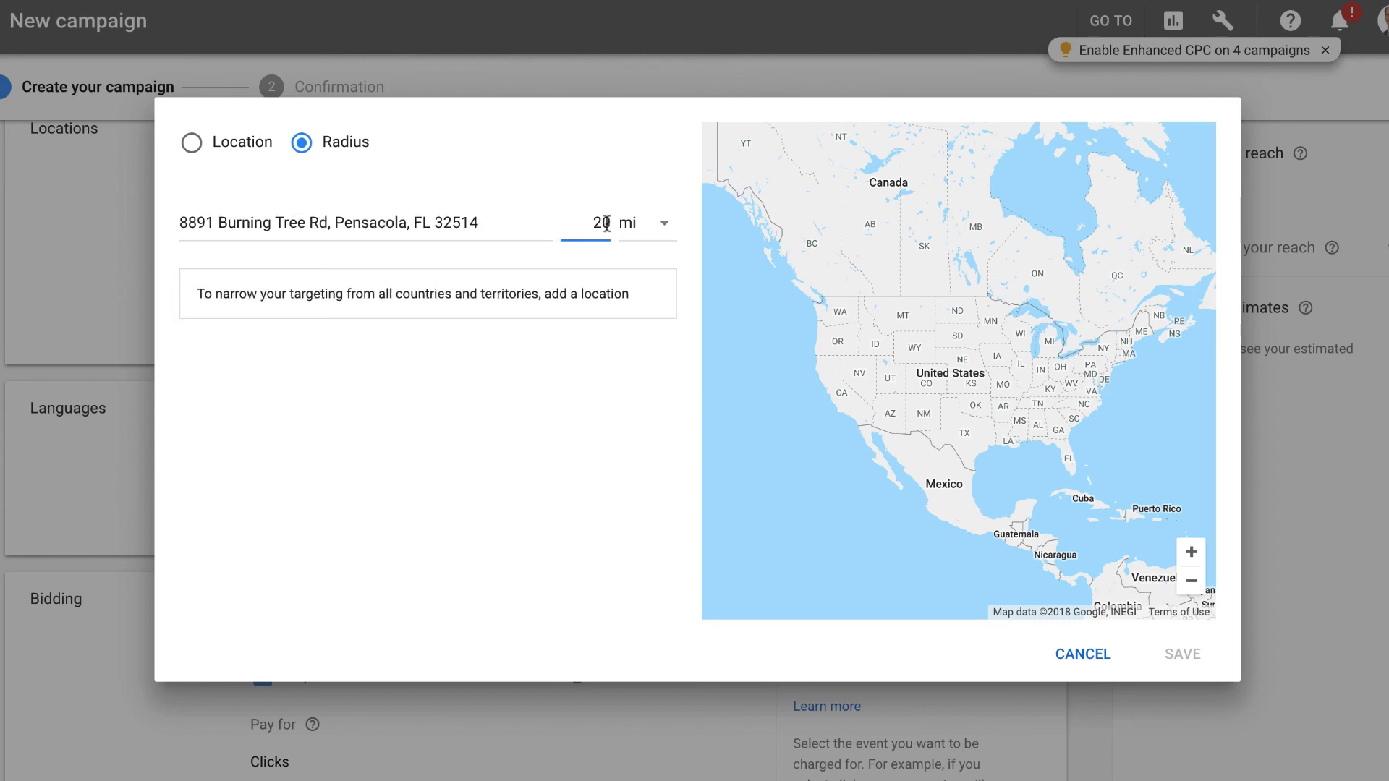
{"action": "key", "text": "BackSpace"}
{"action": "key", "text": "BackSpace"}
{"action": "type", "text": "1"}
{"action": "left_click", "coordinate": [509, 224]}
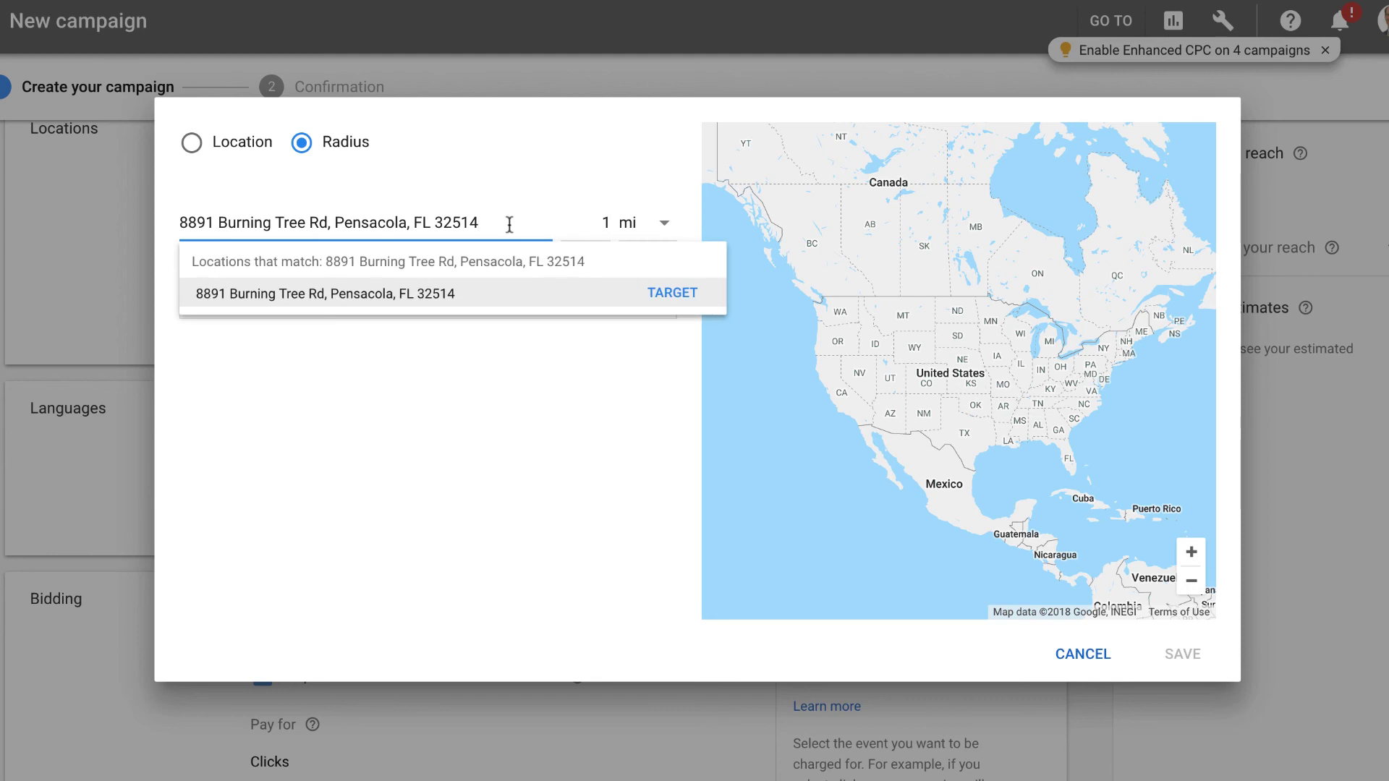
{"action": "left_click", "coordinate": [676, 291]}
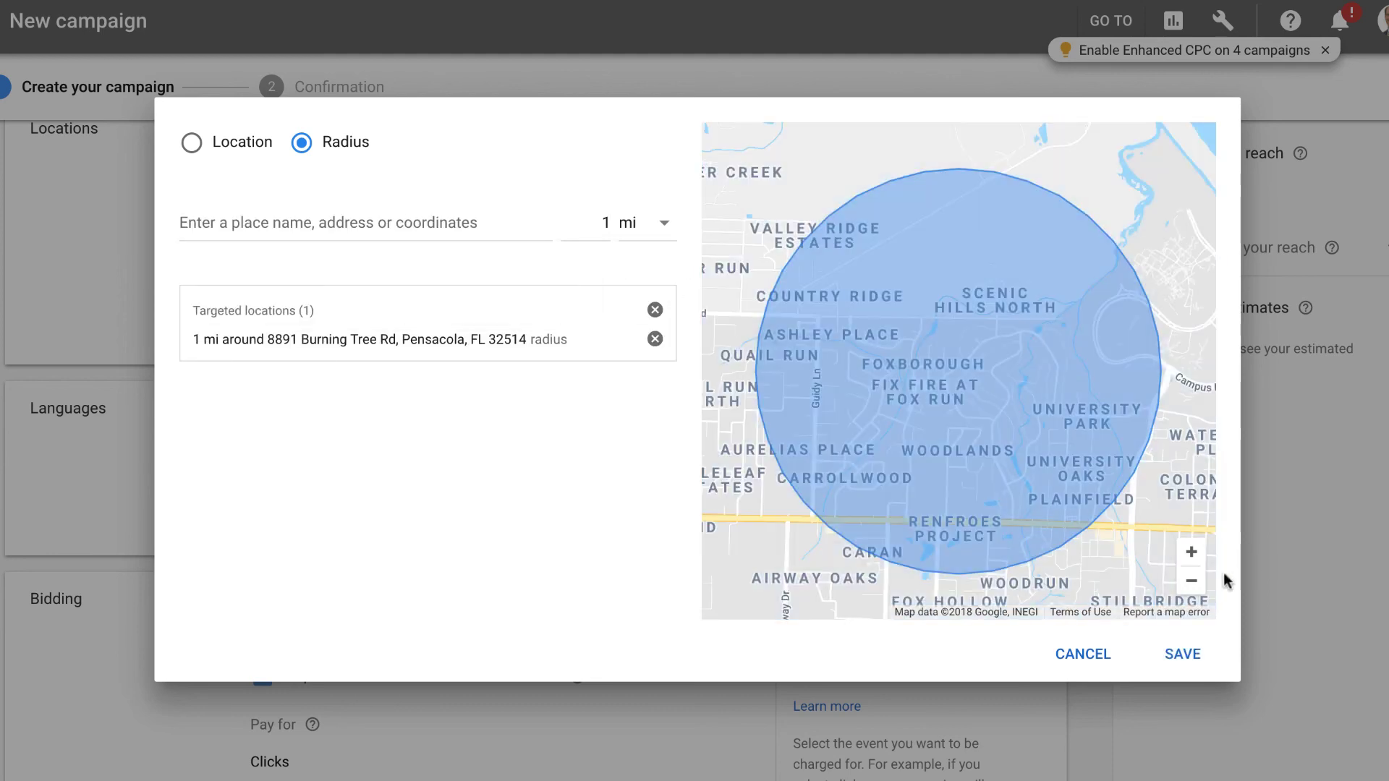
{"action": "left_click", "coordinate": [1191, 580]}
{"action": "left_click", "coordinate": [1191, 581]}
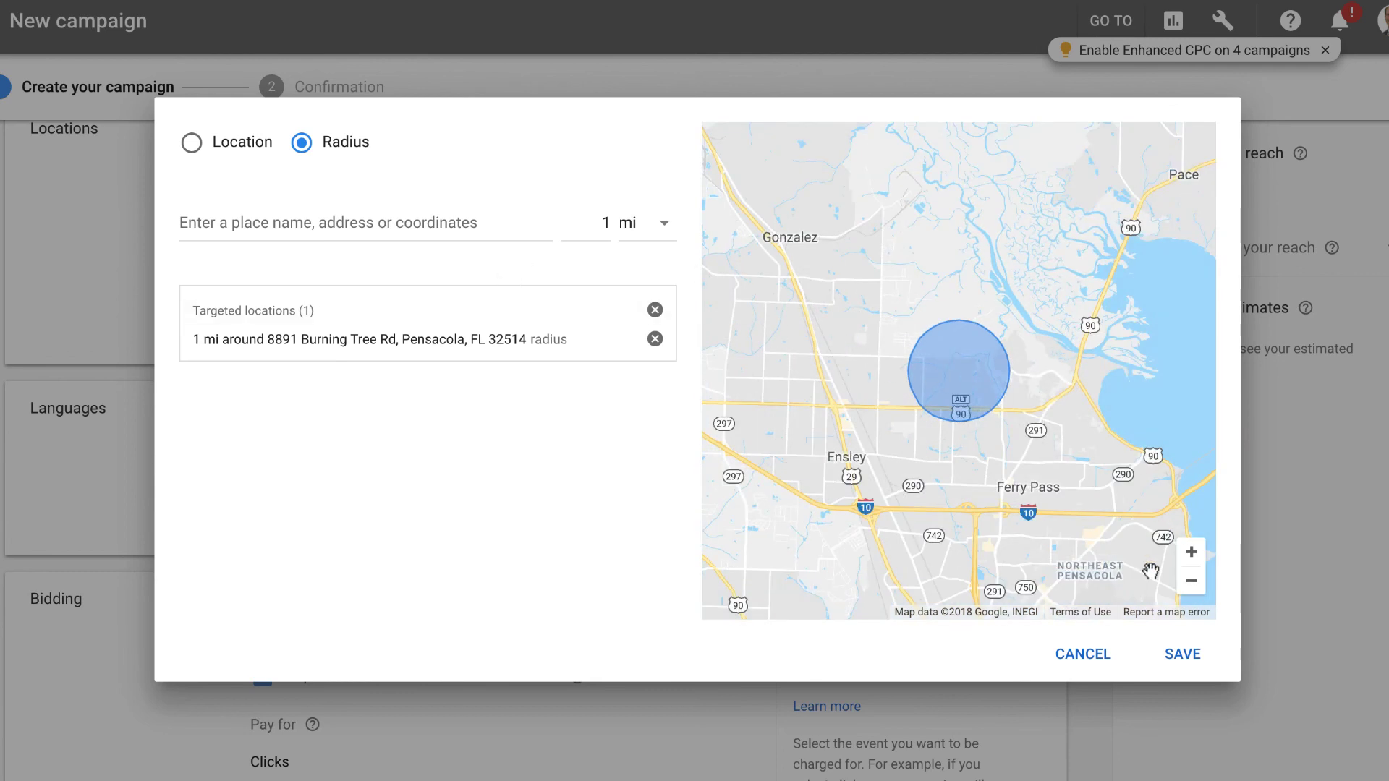
{"action": "left_click", "coordinate": [1195, 662]}
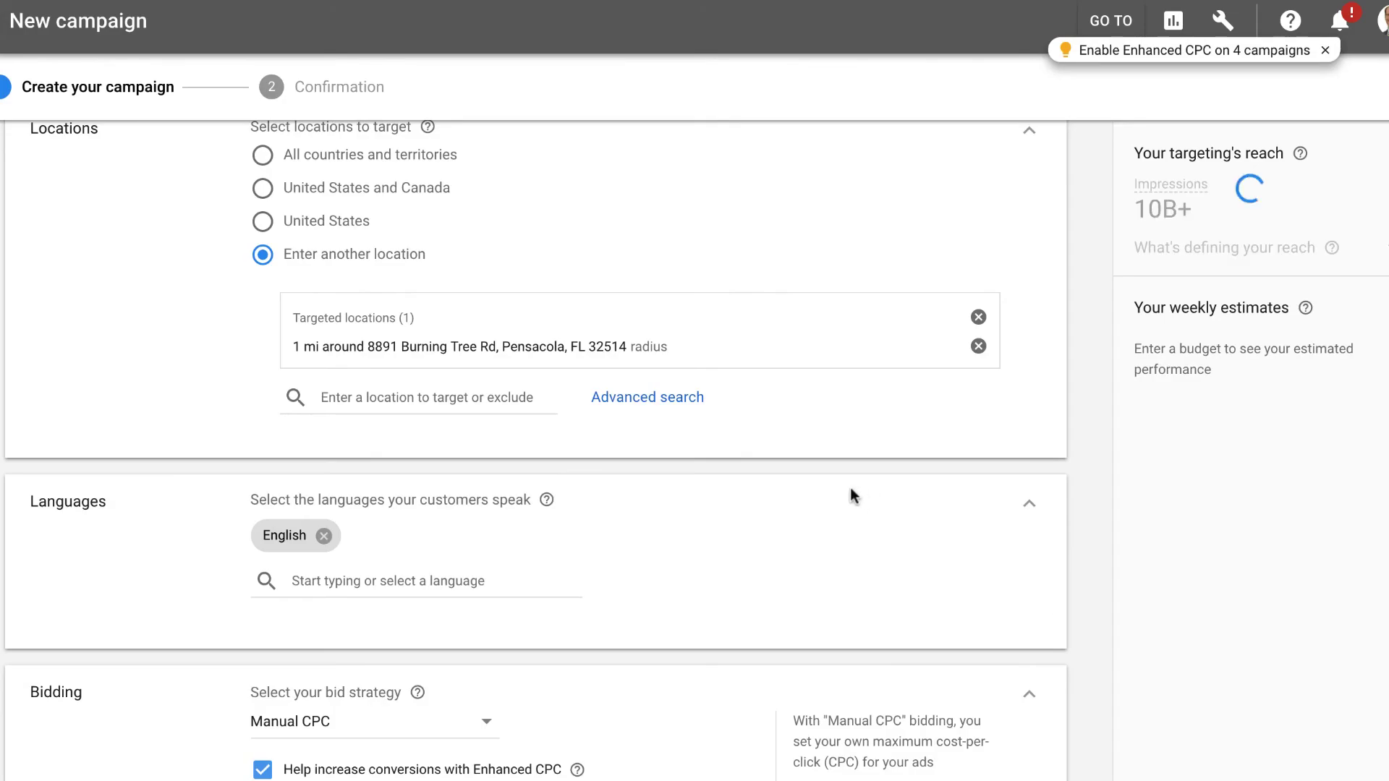
- Turn off Enhanced CPC so bidding stays on Manual CPC
{"action": "scroll", "coordinate": [822, 480], "scroll_direction": "down", "scroll_amount": 1}
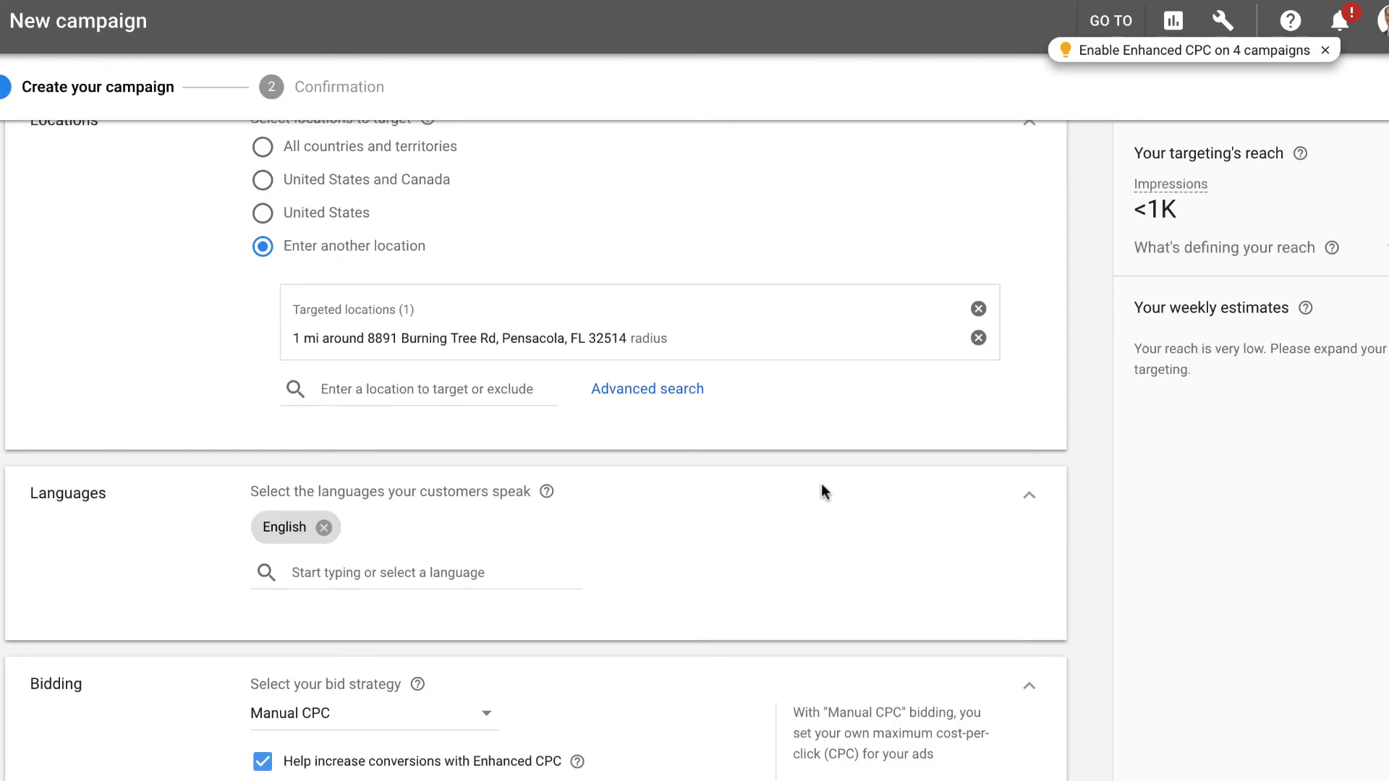
{"action": "scroll", "coordinate": [804, 487], "scroll_direction": "down", "scroll_amount": 2}
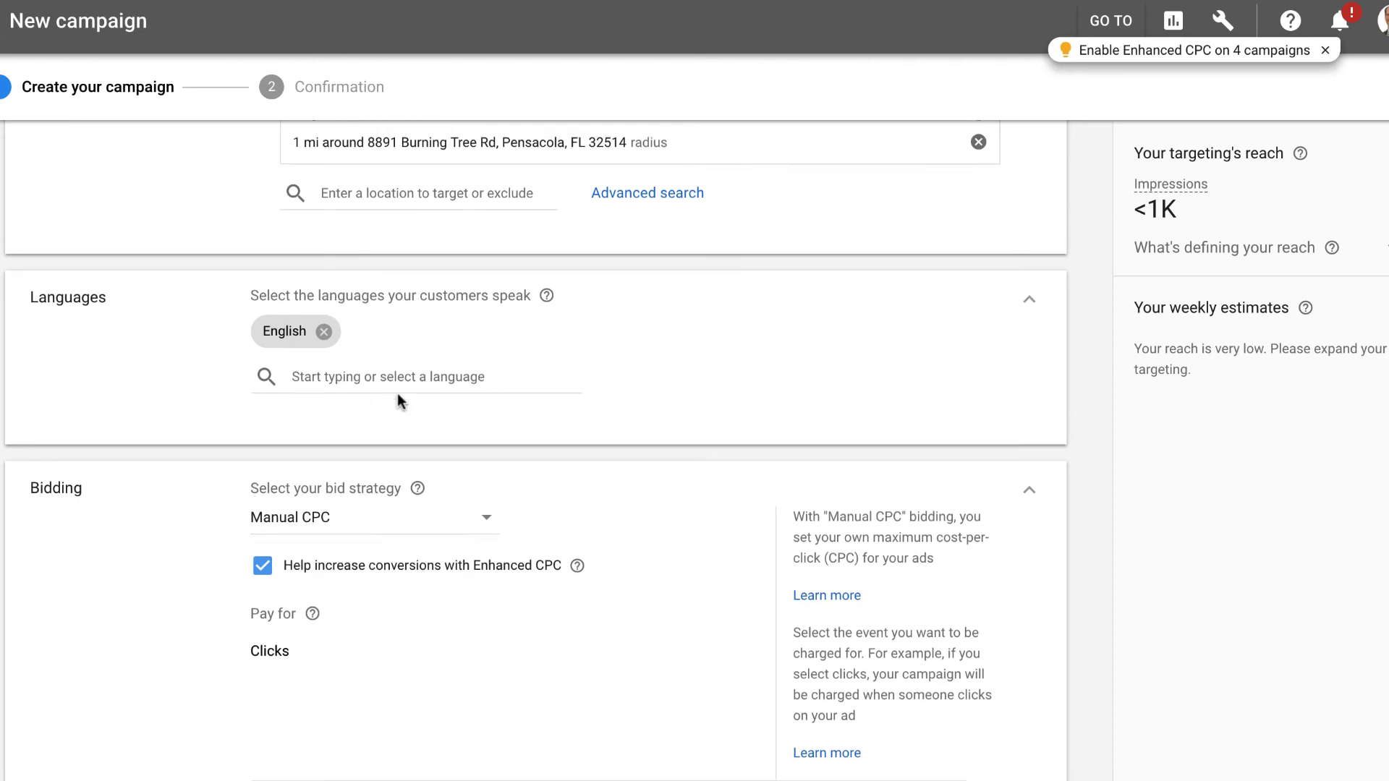
{"action": "scroll", "coordinate": [397, 394], "scroll_direction": "down", "scroll_amount": 1}
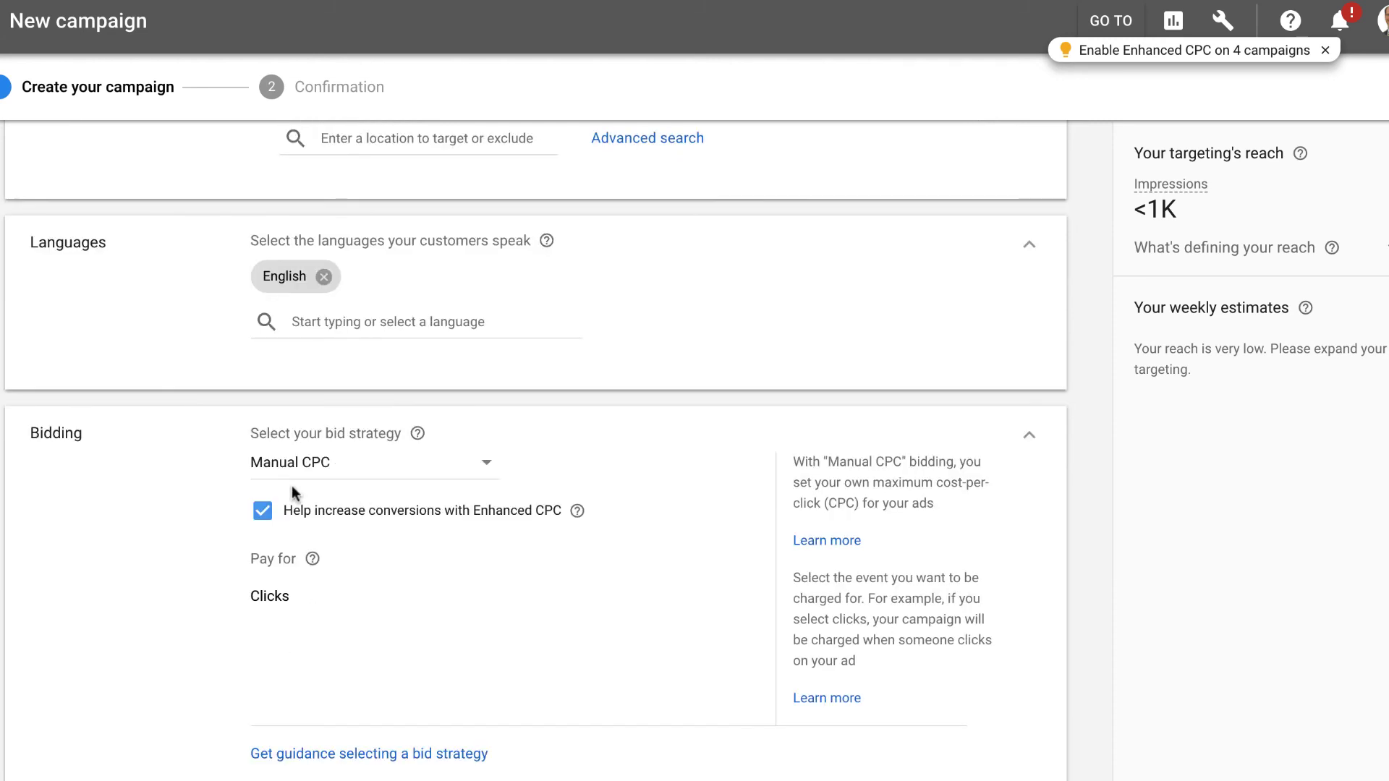
{"action": "left_click", "coordinate": [263, 513]}
- Set the average daily budget to $5 and check the Standard delivery method
{"action": "scroll", "coordinate": [517, 554], "scroll_direction": "down", "scroll_amount": 2}
{"action": "scroll", "coordinate": [499, 546], "scroll_direction": "down", "scroll_amount": 2}
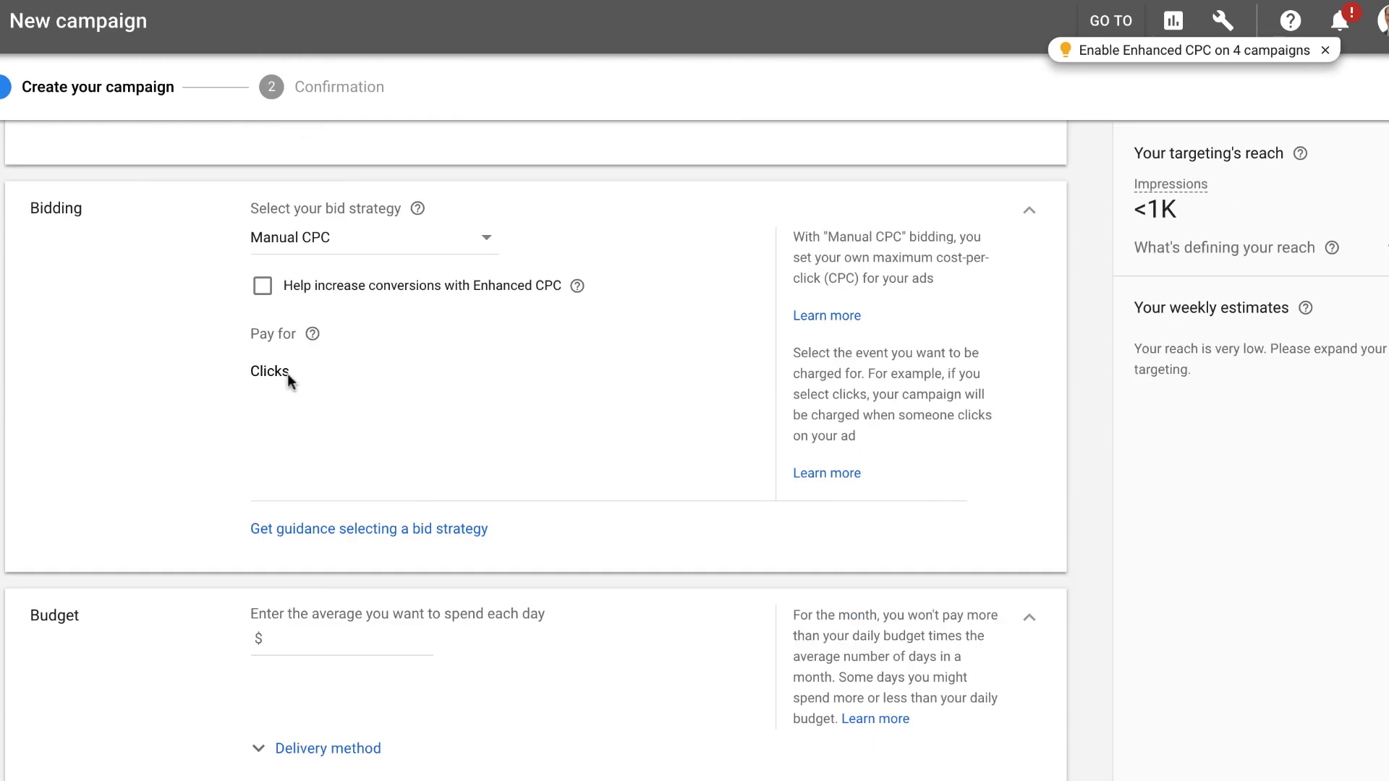
{"action": "scroll", "coordinate": [296, 376], "scroll_direction": "down", "scroll_amount": 1}
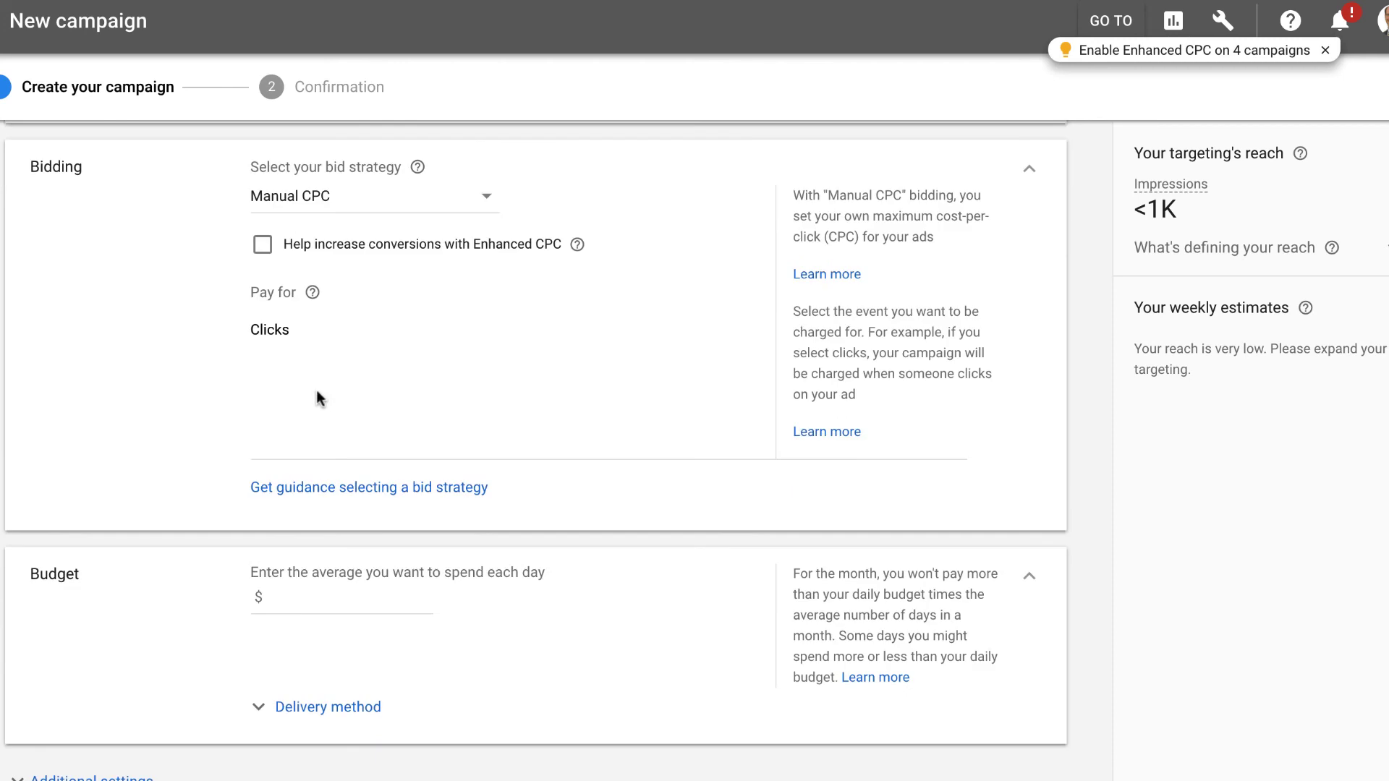
{"action": "left_click", "coordinate": [294, 597]}
{"action": "type", "text": "1"}
{"action": "key", "text": "BackSpace"}
{"action": "type", "text": "5"}
{"action": "scroll", "coordinate": [490, 610], "scroll_direction": "down", "scroll_amount": 7}
{"action": "scroll", "coordinate": [400, 514], "scroll_direction": "up", "scroll_amount": 5}
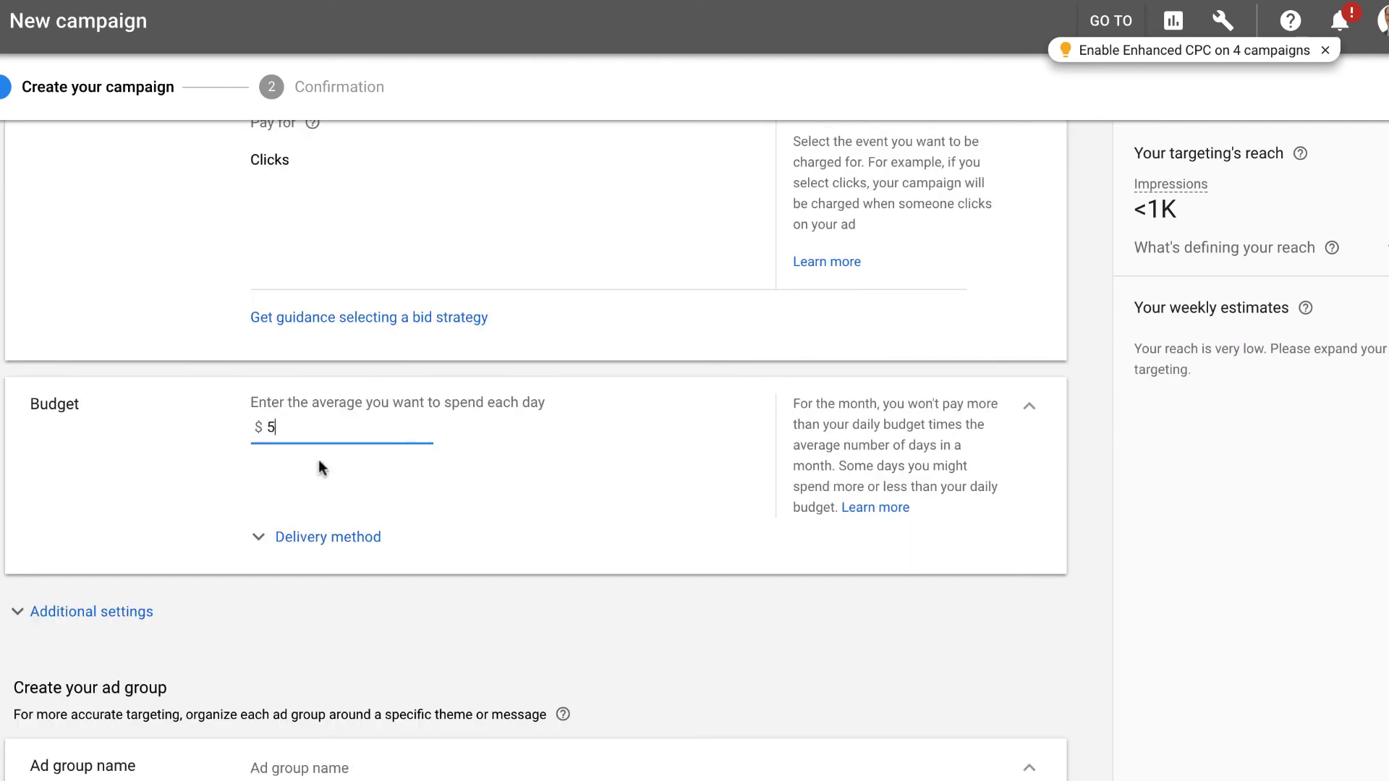
{"action": "left_click", "coordinate": [317, 540]}
{"action": "scroll", "coordinate": [407, 564], "scroll_direction": "down", "scroll_amount": 2}
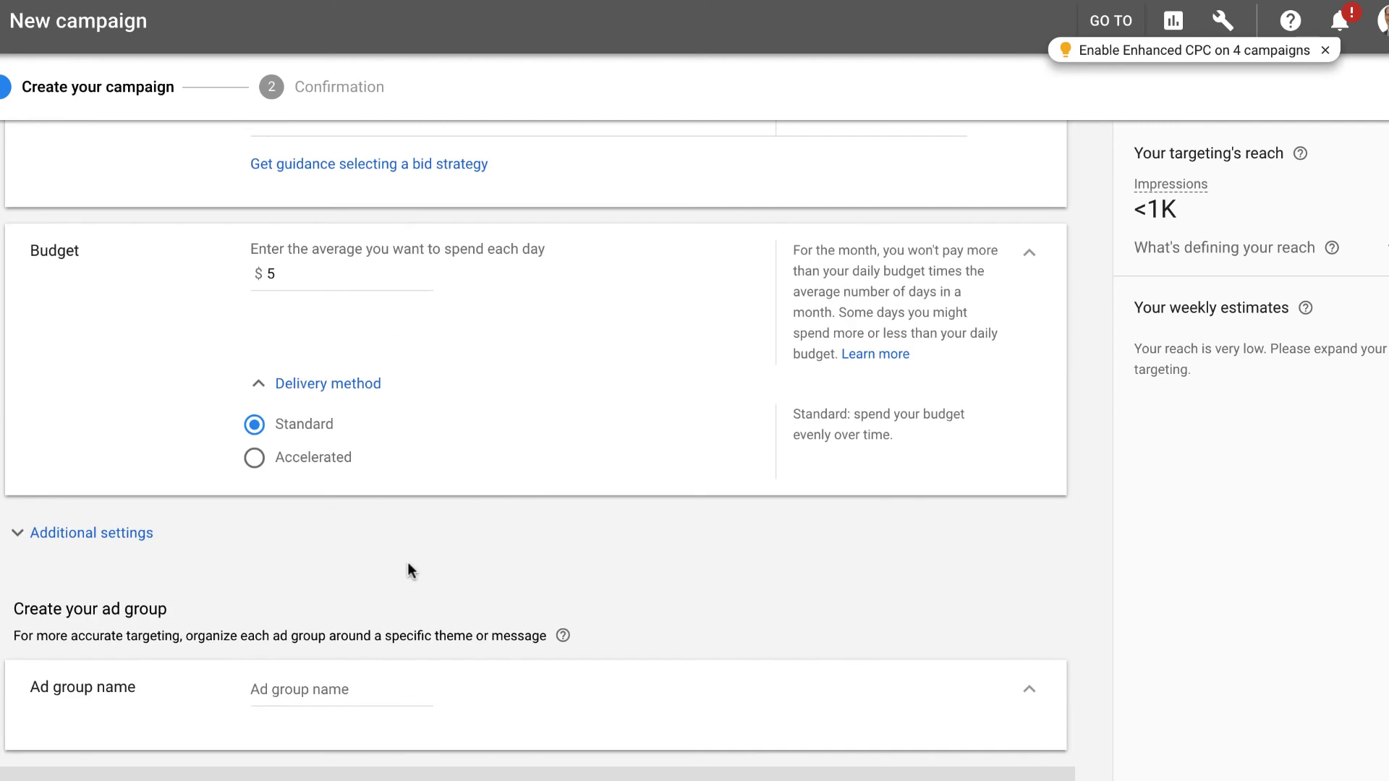
{"action": "scroll", "coordinate": [411, 577], "scroll_direction": "down", "scroll_amount": 3}
- Enter 'scenic hills neighbors' as the ad group name and scroll to the People section
{"action": "left_click", "coordinate": [295, 427]}
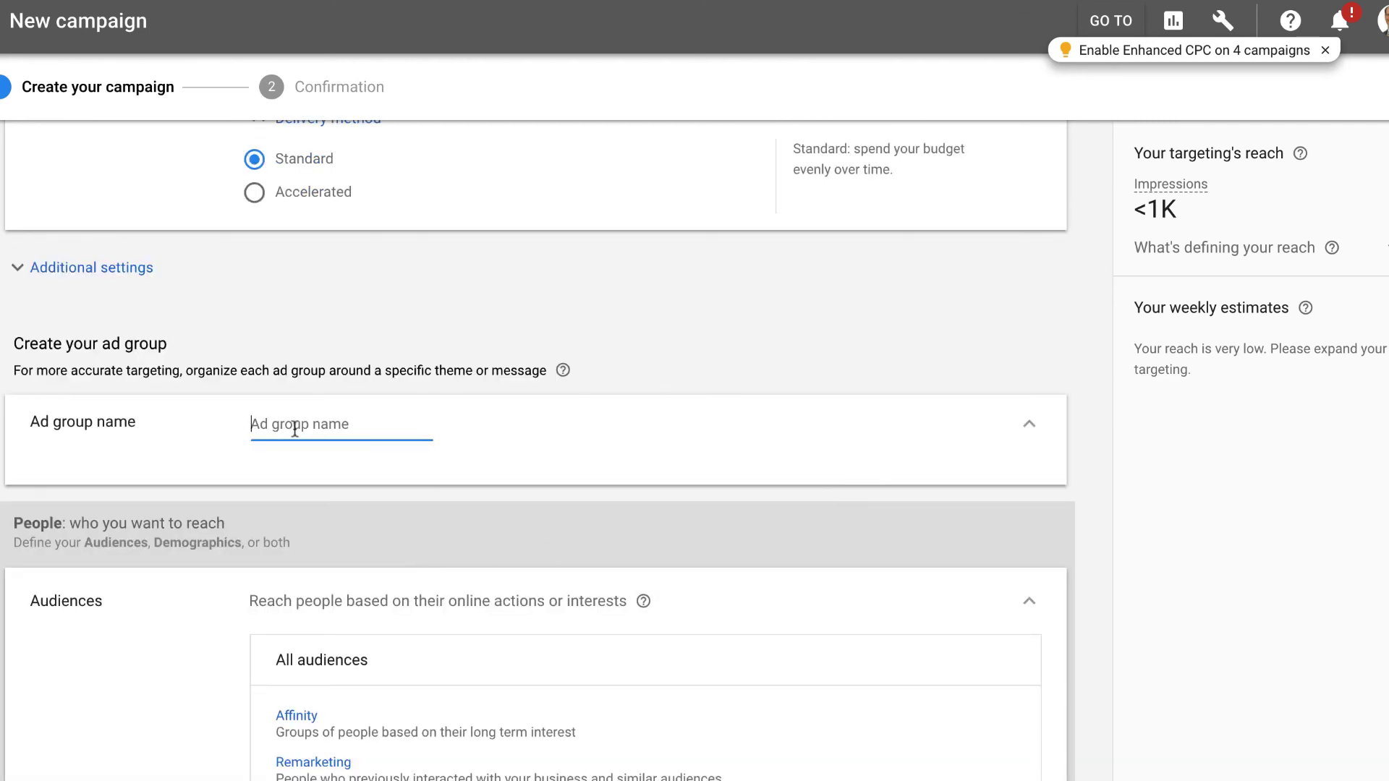
{"action": "type", "text": "scenic hills neighbors"}
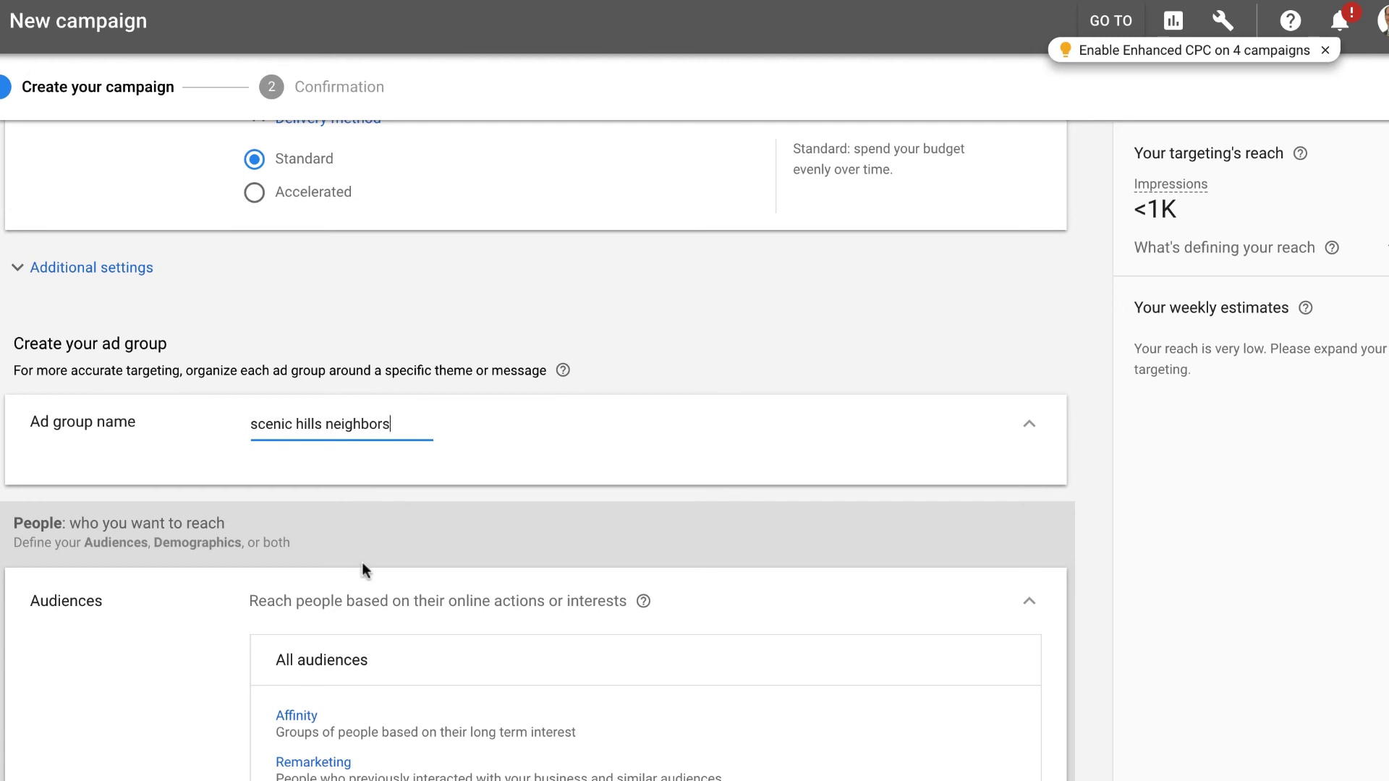
{"action": "scroll", "coordinate": [362, 569], "scroll_direction": "down", "scroll_amount": 4}
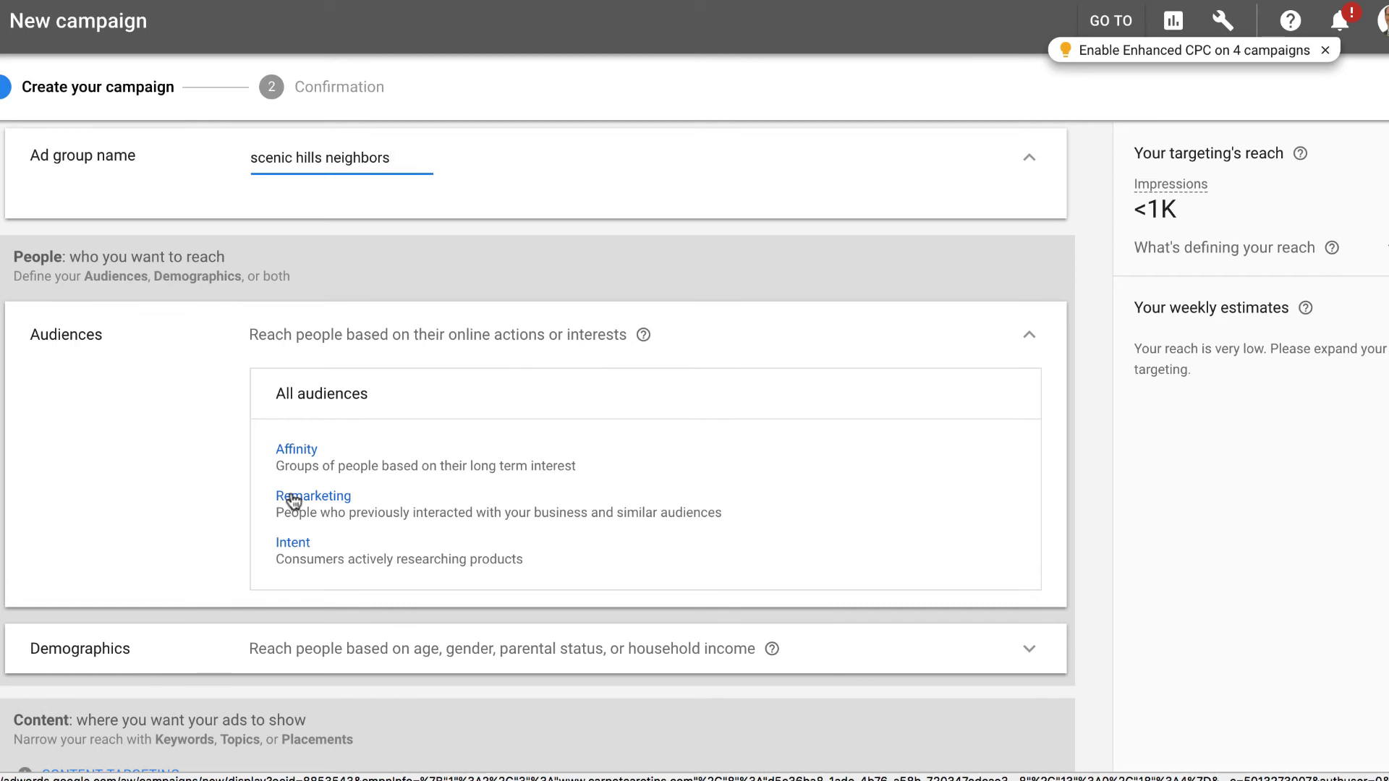
{"action": "scroll", "coordinate": [532, 480], "scroll_direction": "down", "scroll_amount": 2}
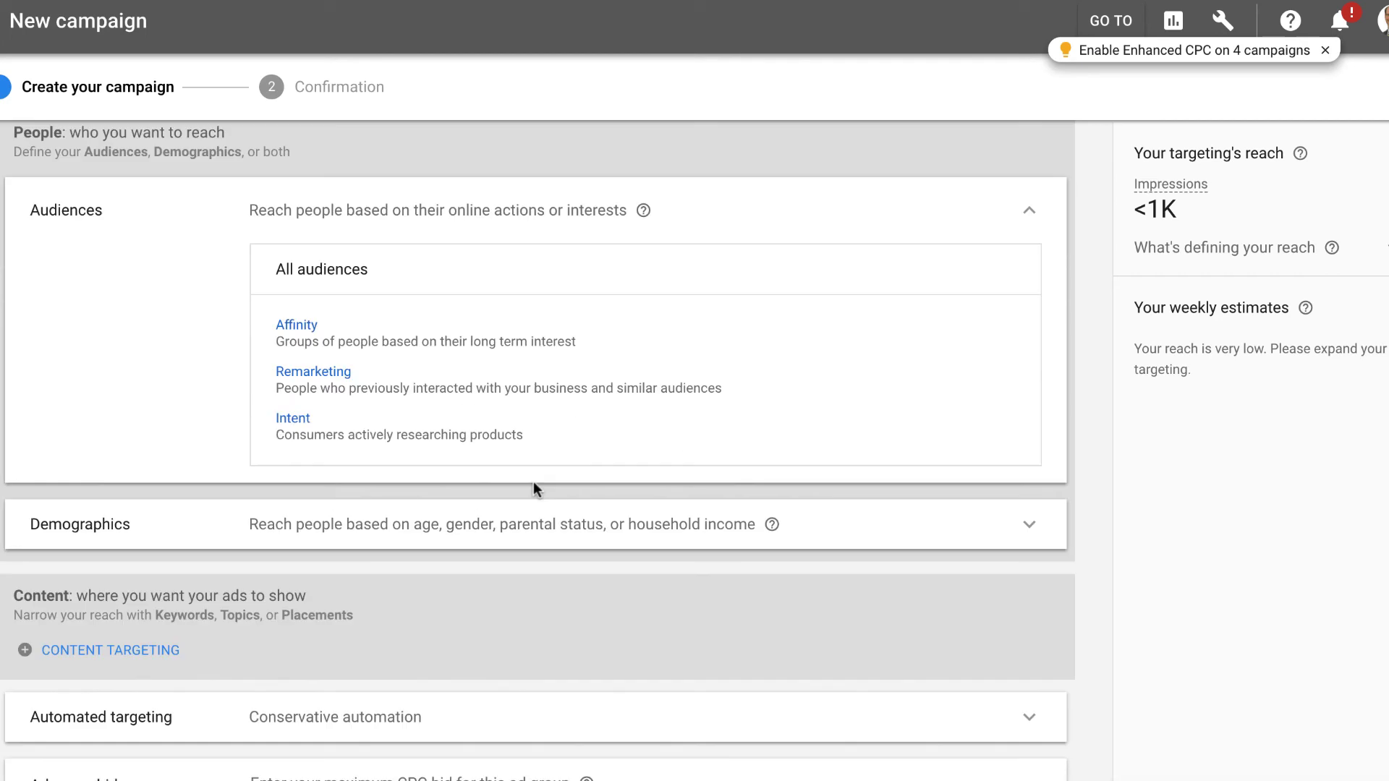
- In Demographics, exclude age 18 - 24 and incomes Lower 50%, 41 - 50% and Unknown
{"action": "left_click", "coordinate": [837, 533]}
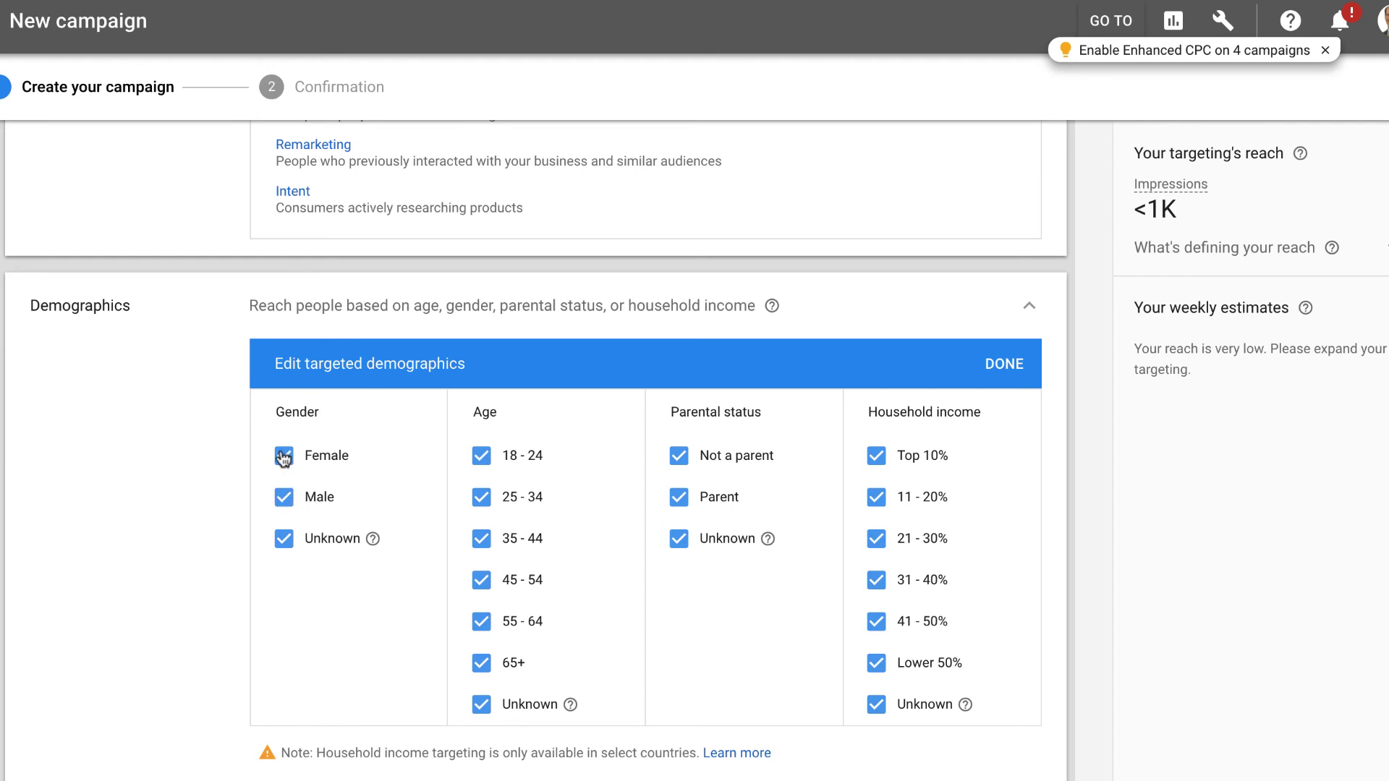
{"action": "left_click", "coordinate": [483, 457]}
{"action": "scroll", "coordinate": [872, 475], "scroll_direction": "down", "scroll_amount": 1}
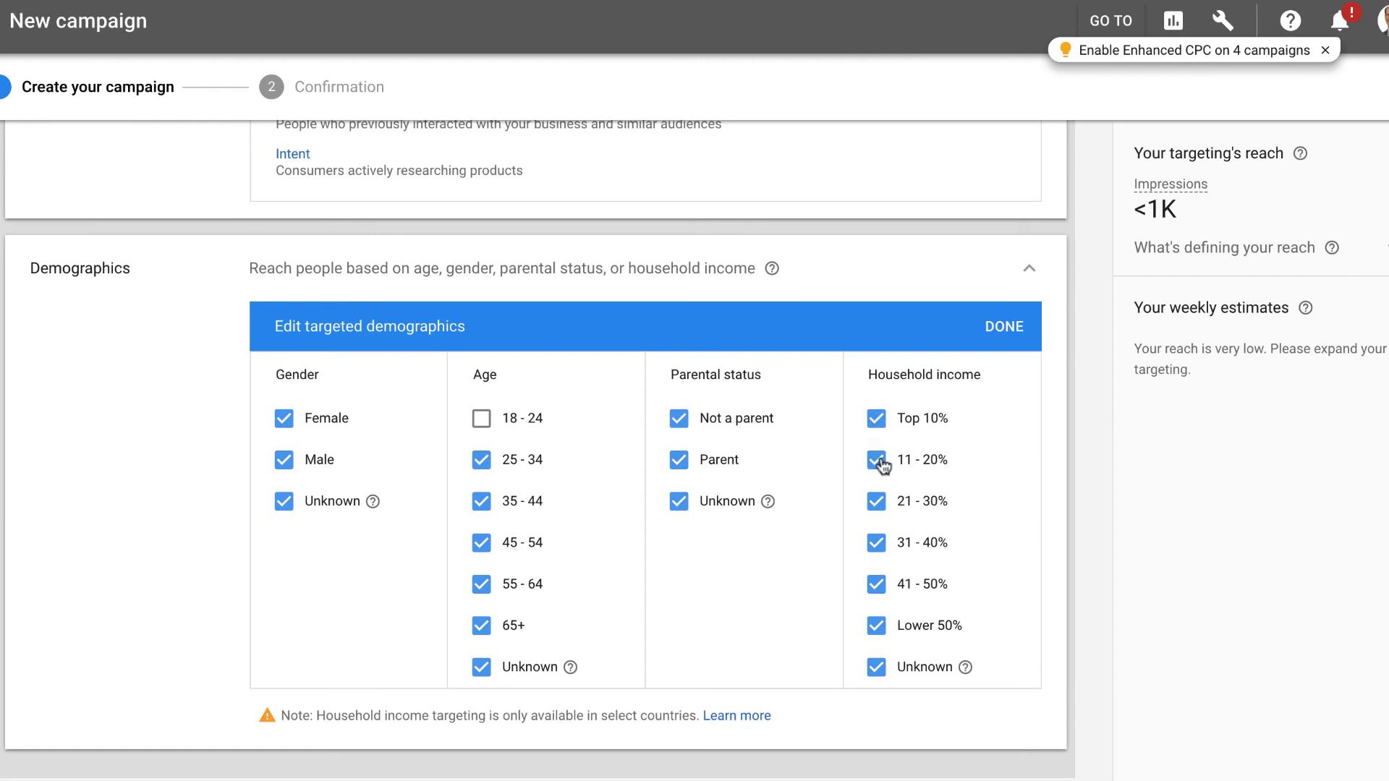
{"action": "left_click", "coordinate": [875, 631]}
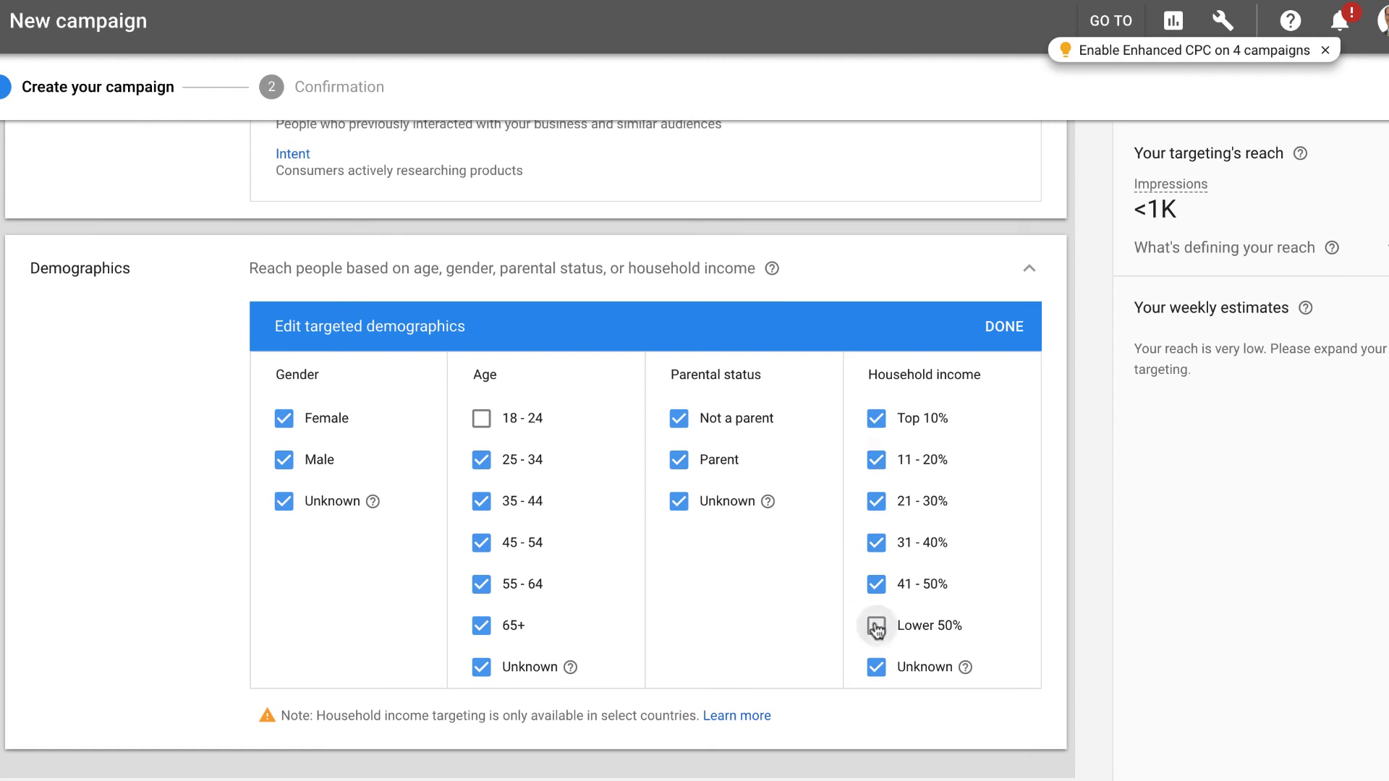
{"action": "left_click", "coordinate": [875, 590]}
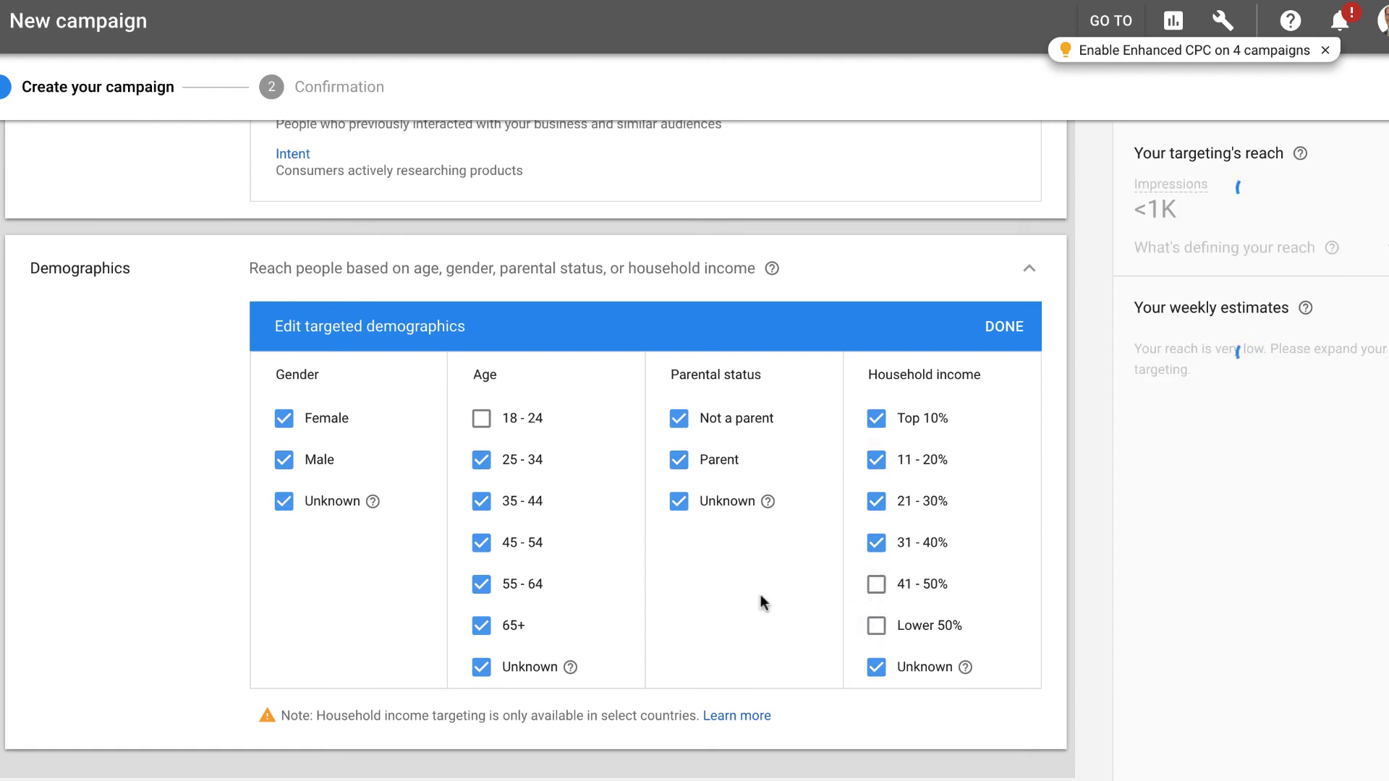
{"action": "scroll", "coordinate": [753, 586], "scroll_direction": "down", "scroll_amount": 1}
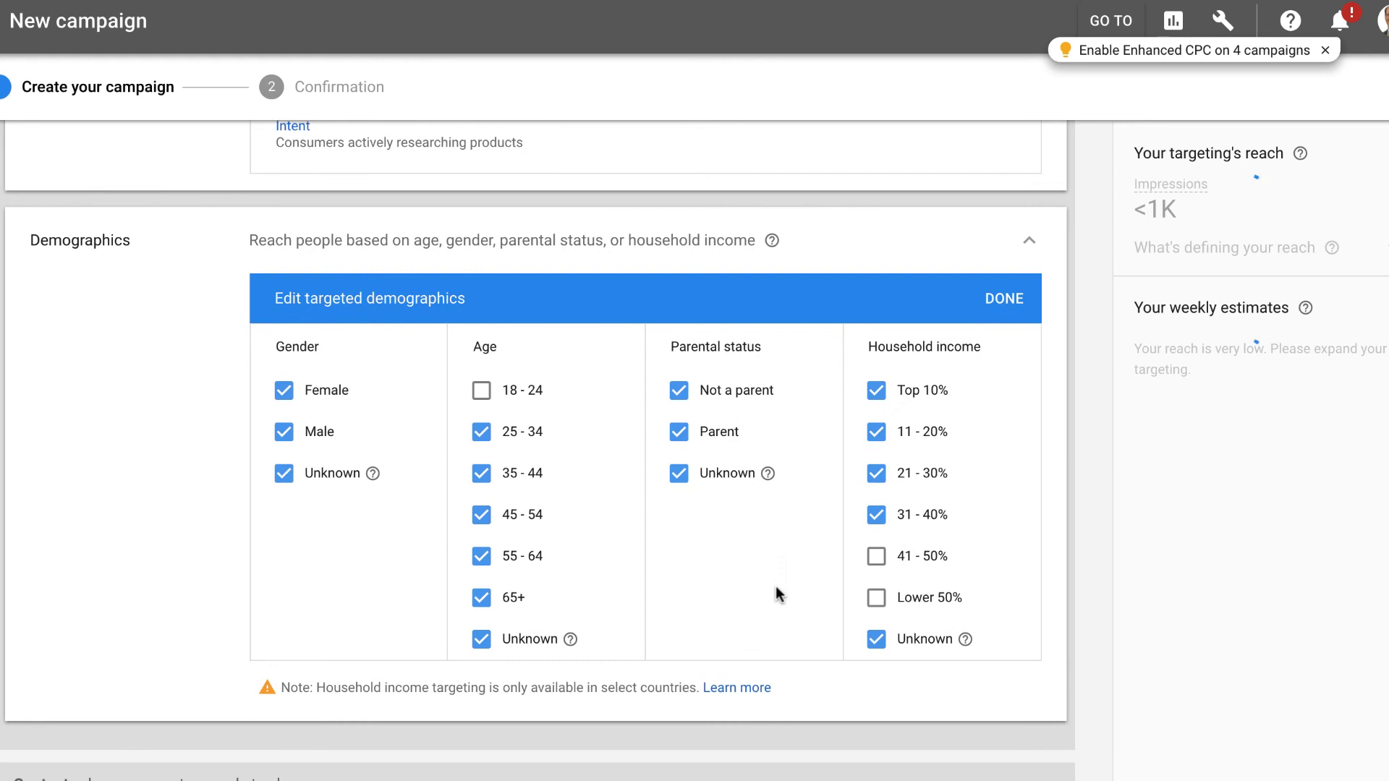
{"action": "left_click", "coordinate": [868, 641]}
{"action": "scroll", "coordinate": [775, 599], "scroll_direction": "down", "scroll_amount": 3}
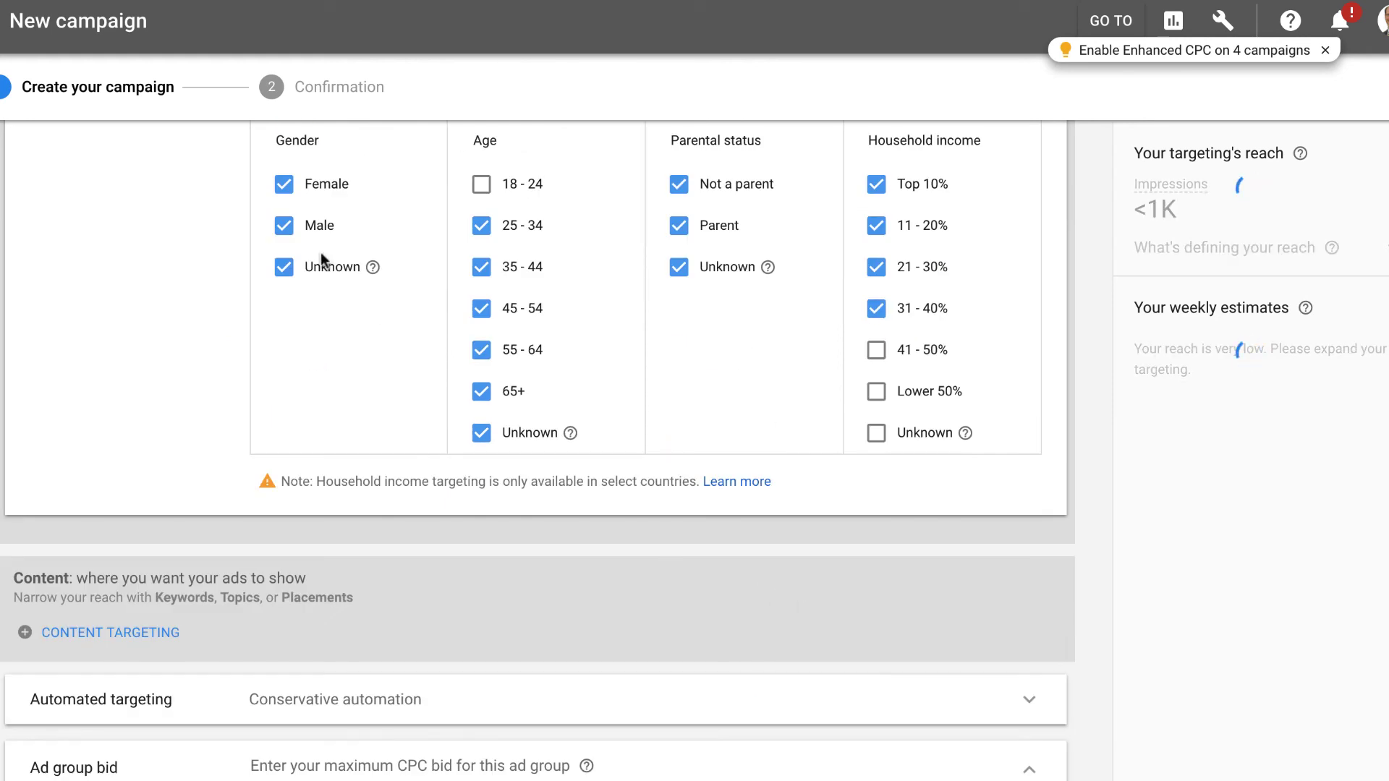
{"action": "scroll", "coordinate": [292, 510], "scroll_direction": "up", "scroll_amount": 8}
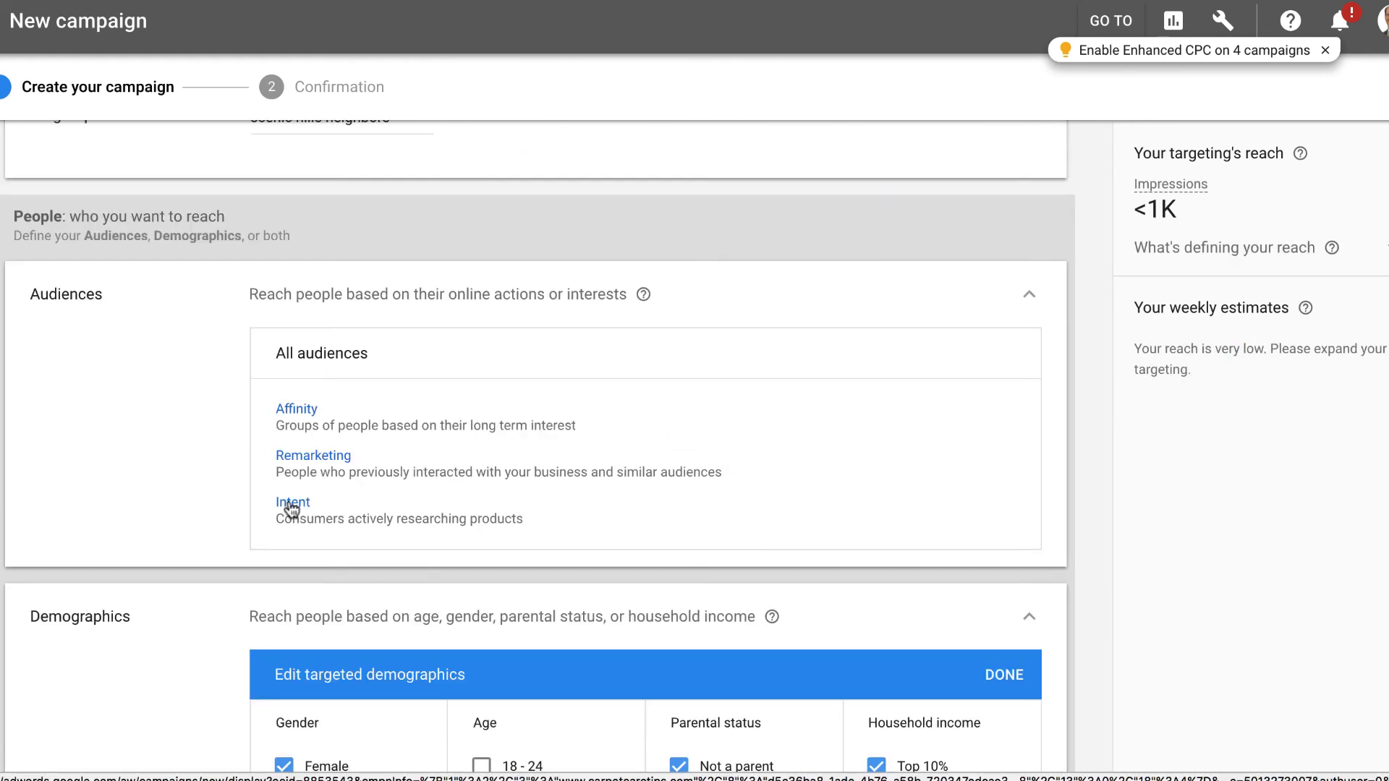
{"action": "left_click", "coordinate": [291, 507]}
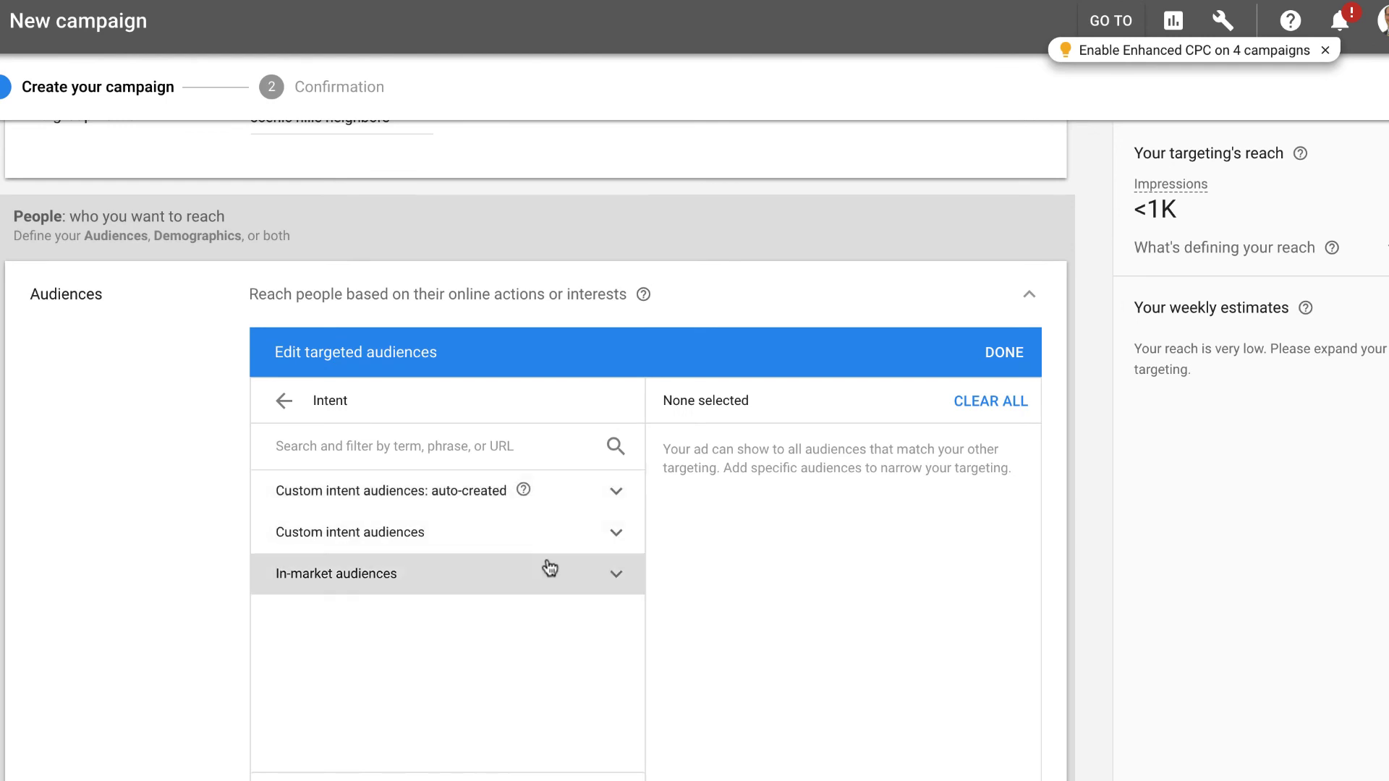
{"action": "left_click", "coordinate": [590, 573]}
{"action": "scroll", "coordinate": [589, 574], "scroll_direction": "down", "scroll_amount": 2}
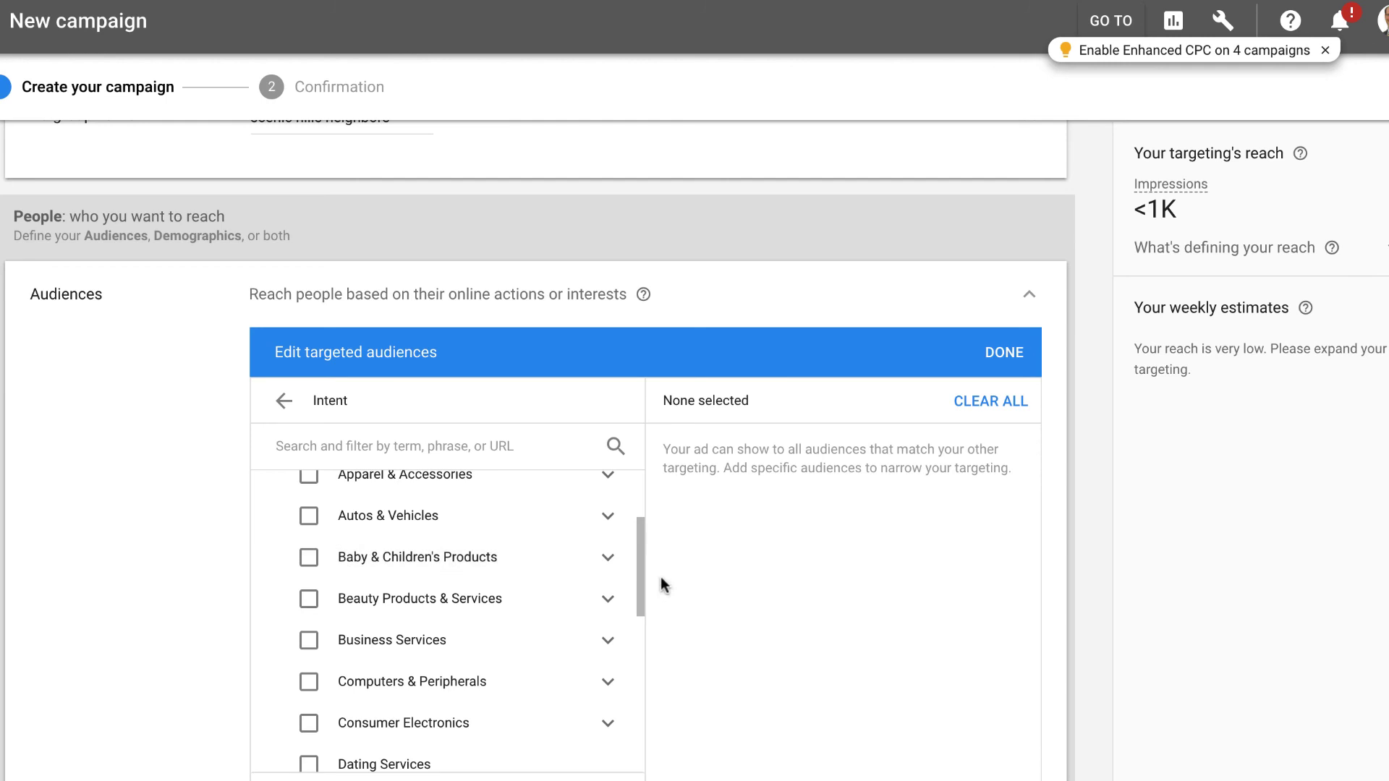
{"action": "left_click", "coordinate": [609, 560]}
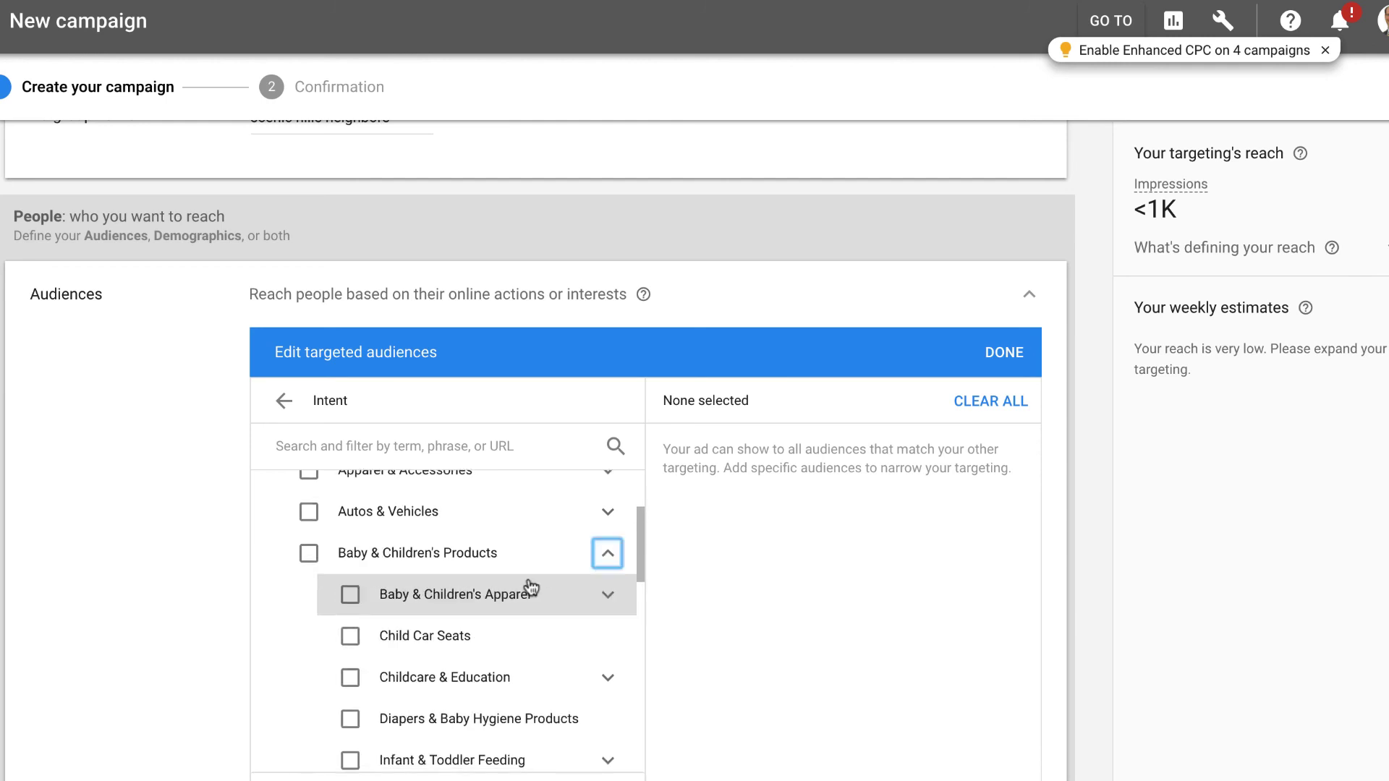
{"action": "scroll", "coordinate": [528, 579], "scroll_direction": "down", "scroll_amount": 1}
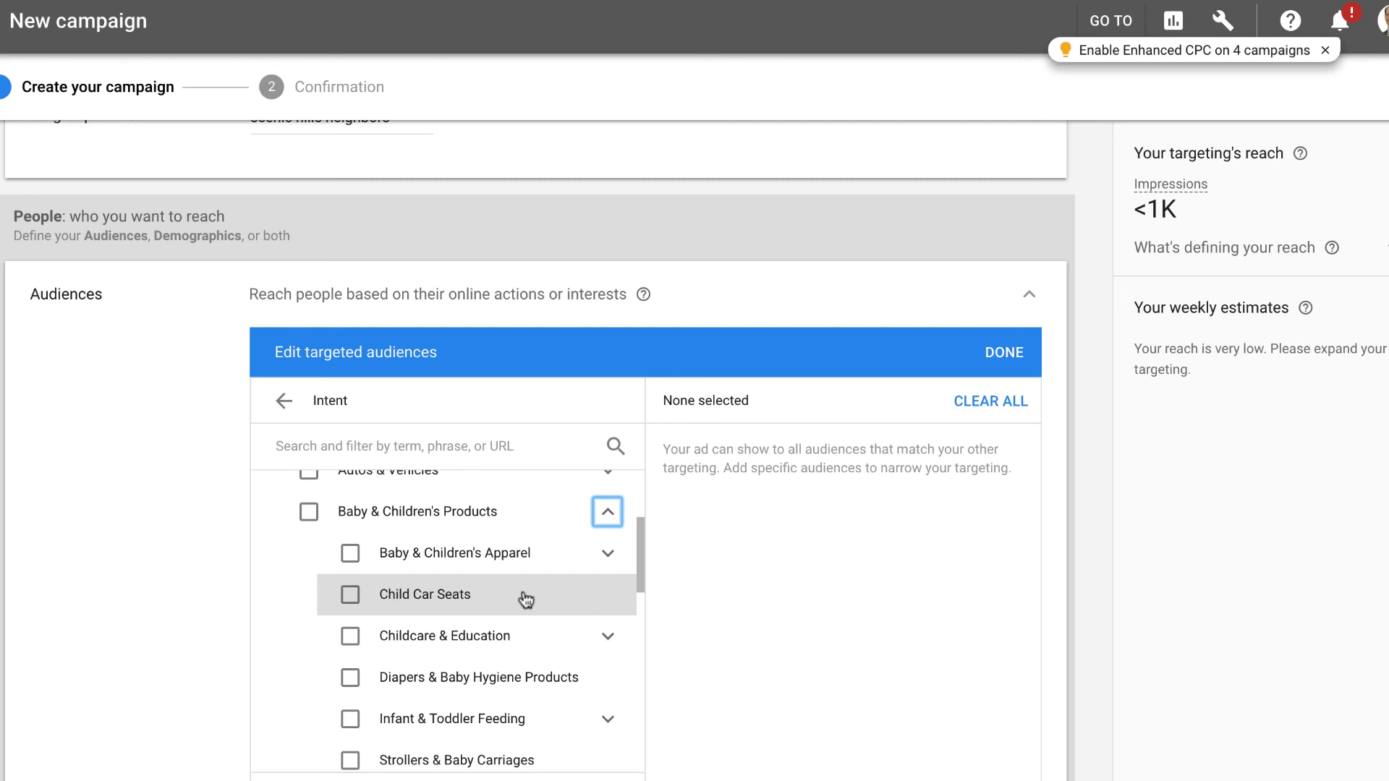
{"action": "left_click", "coordinate": [608, 511]}
{"action": "scroll", "coordinate": [528, 590], "scroll_direction": "down", "scroll_amount": 3}
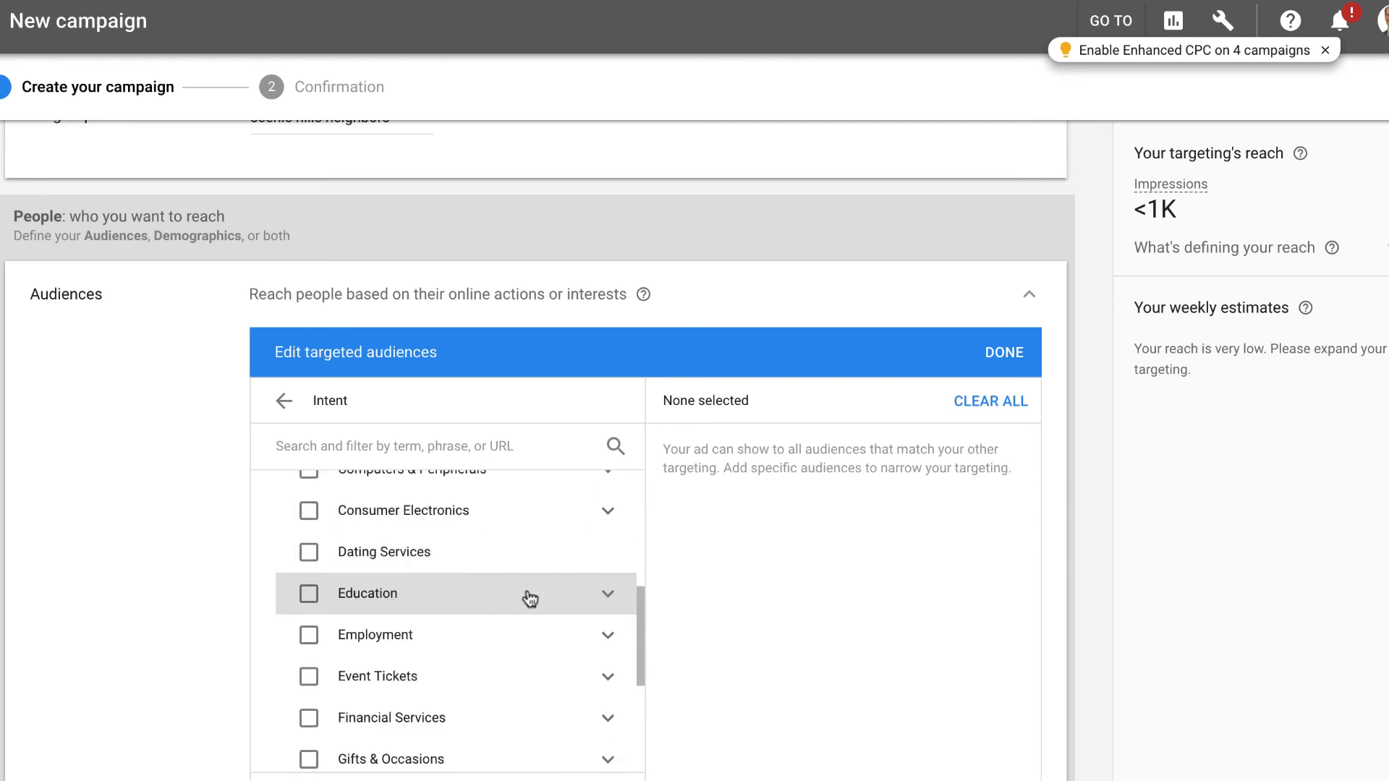
{"action": "scroll", "coordinate": [527, 603], "scroll_direction": "down", "scroll_amount": 3}
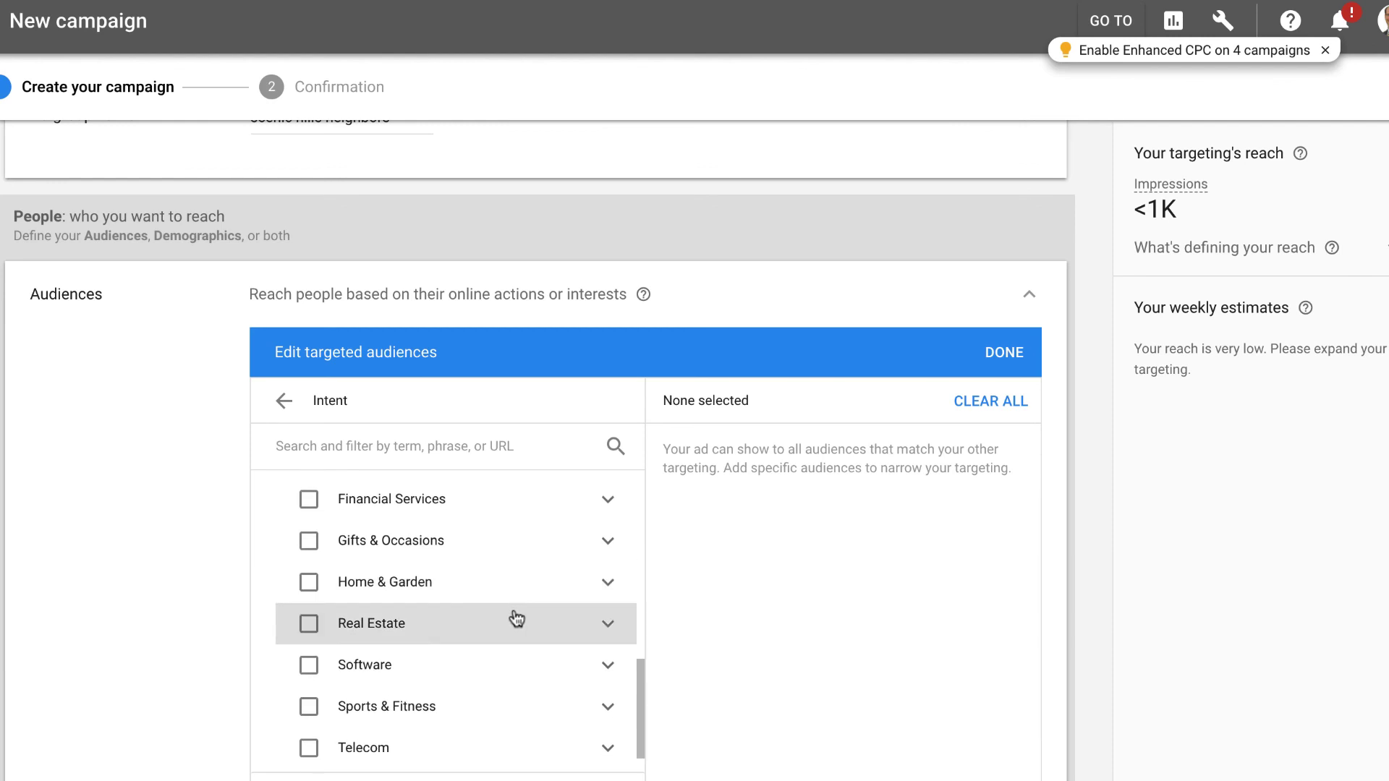
{"action": "left_click", "coordinate": [606, 622]}
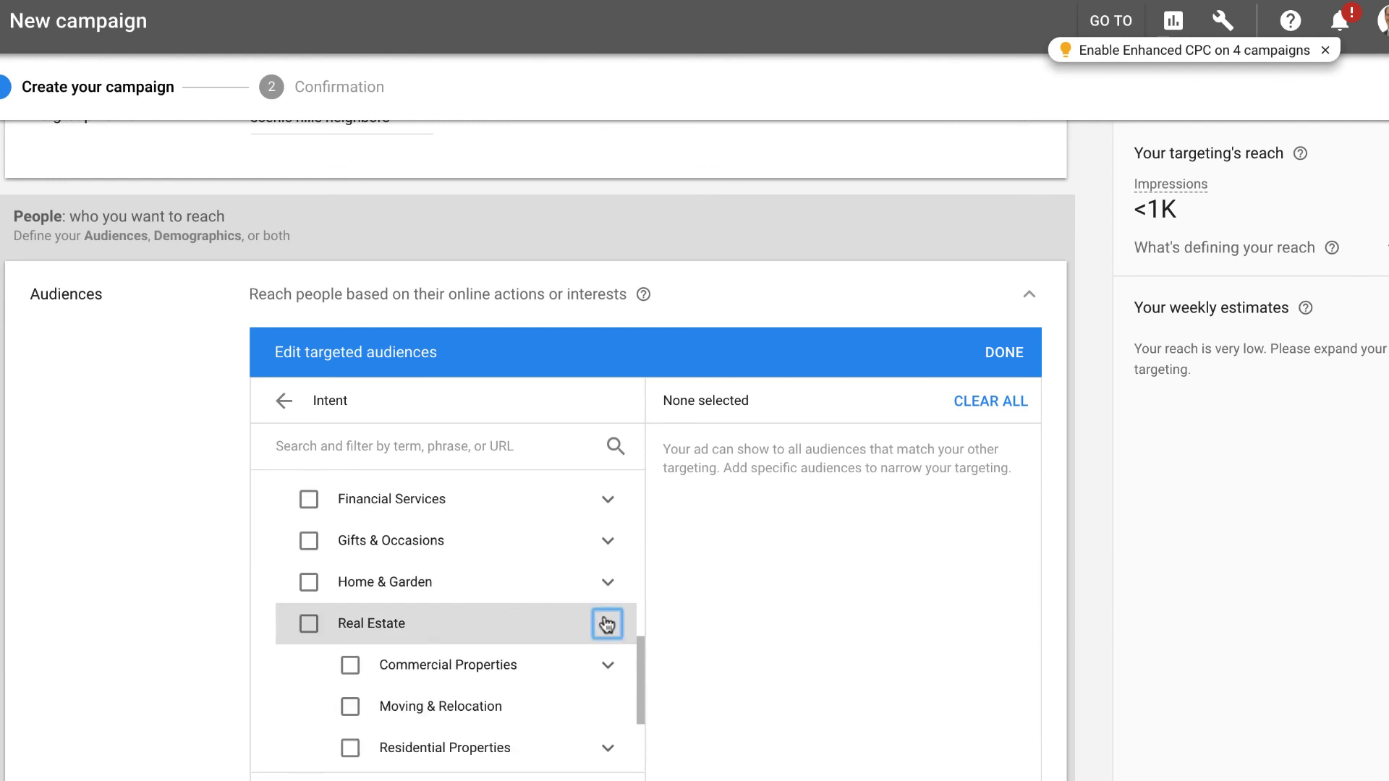
{"action": "left_click", "coordinate": [554, 628]}
{"action": "scroll", "coordinate": [521, 535], "scroll_direction": "down", "scroll_amount": 3}
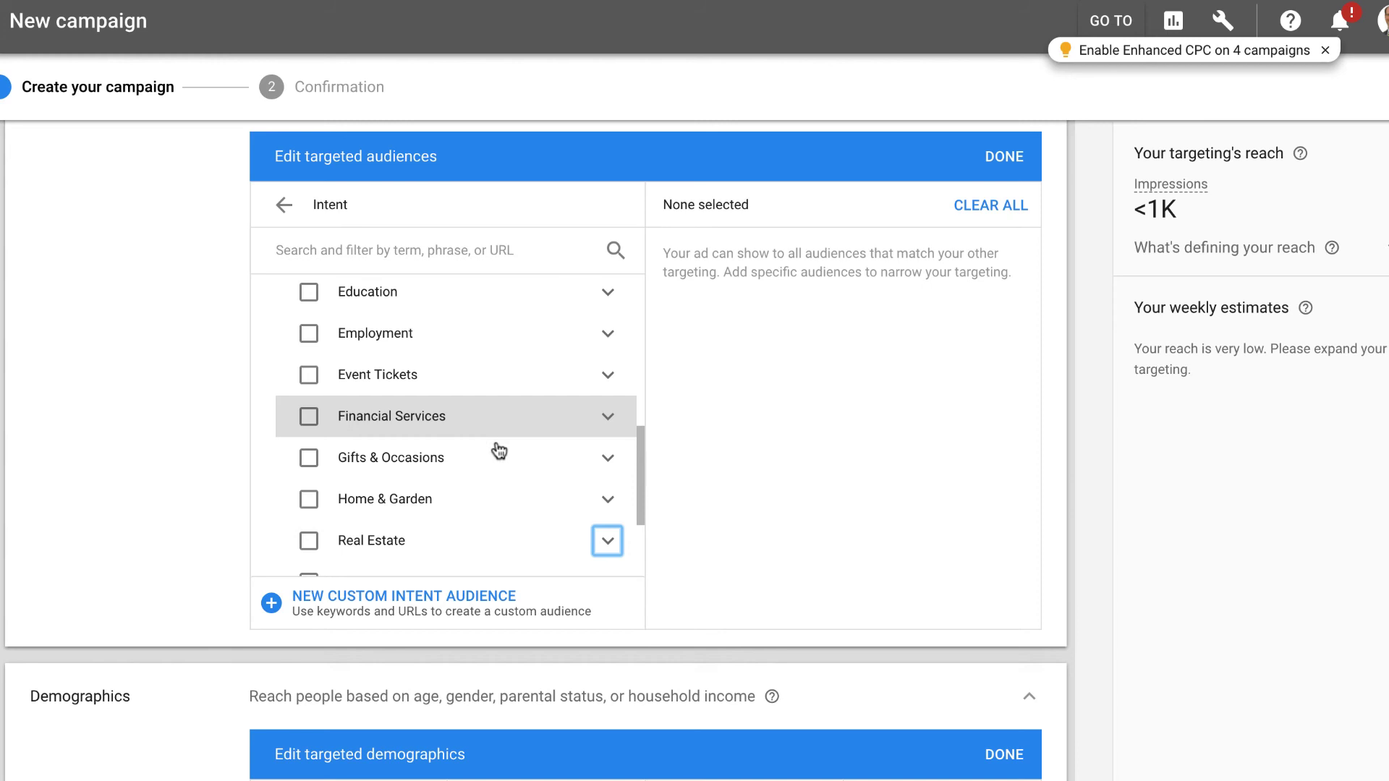
{"action": "scroll", "coordinate": [499, 448], "scroll_direction": "up", "scroll_amount": 3}
{"action": "scroll", "coordinate": [504, 450], "scroll_direction": "up", "scroll_amount": 3}
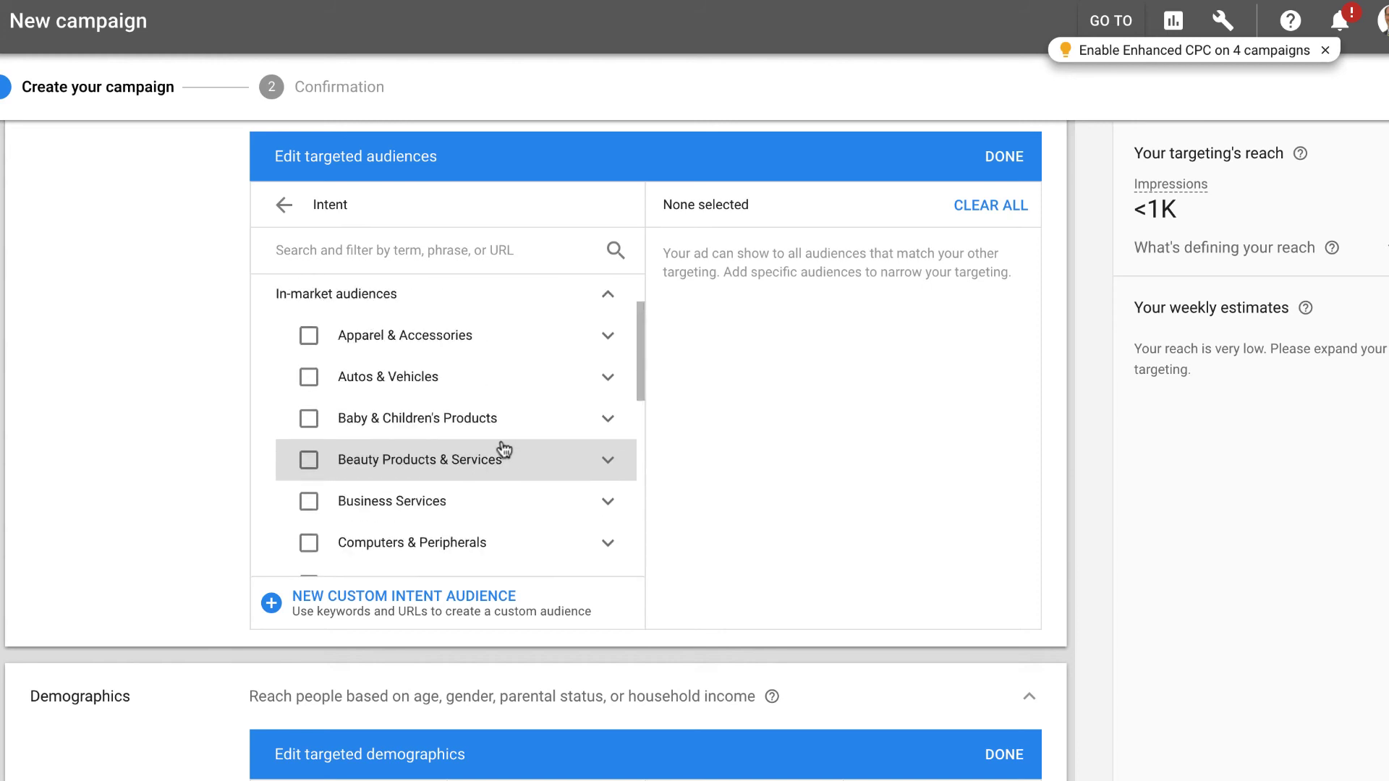
{"action": "scroll", "coordinate": [504, 449], "scroll_direction": "up", "scroll_amount": 1}
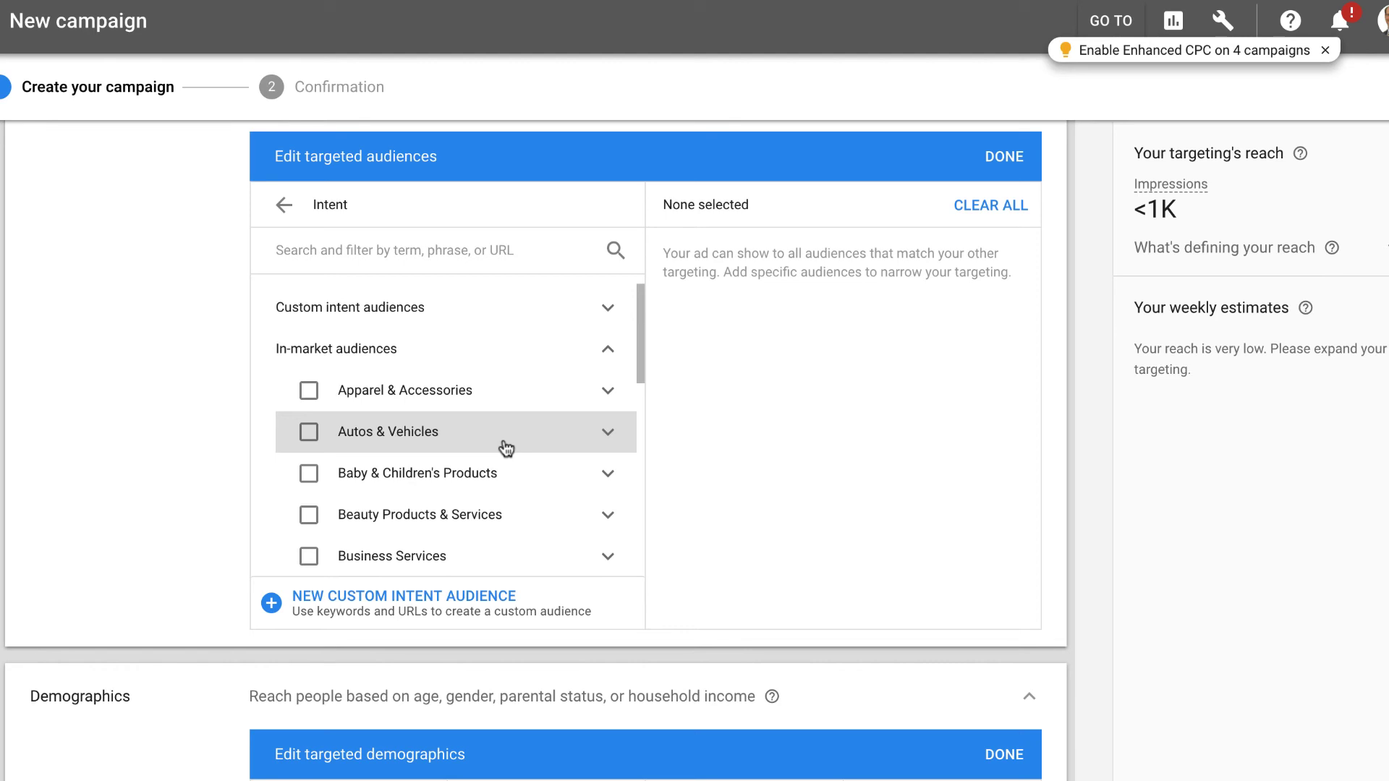
- Leave audiences empty, exclude Male, Unknown gender and 31 - 40% income, and confirm
{"action": "left_click", "coordinate": [1005, 156]}
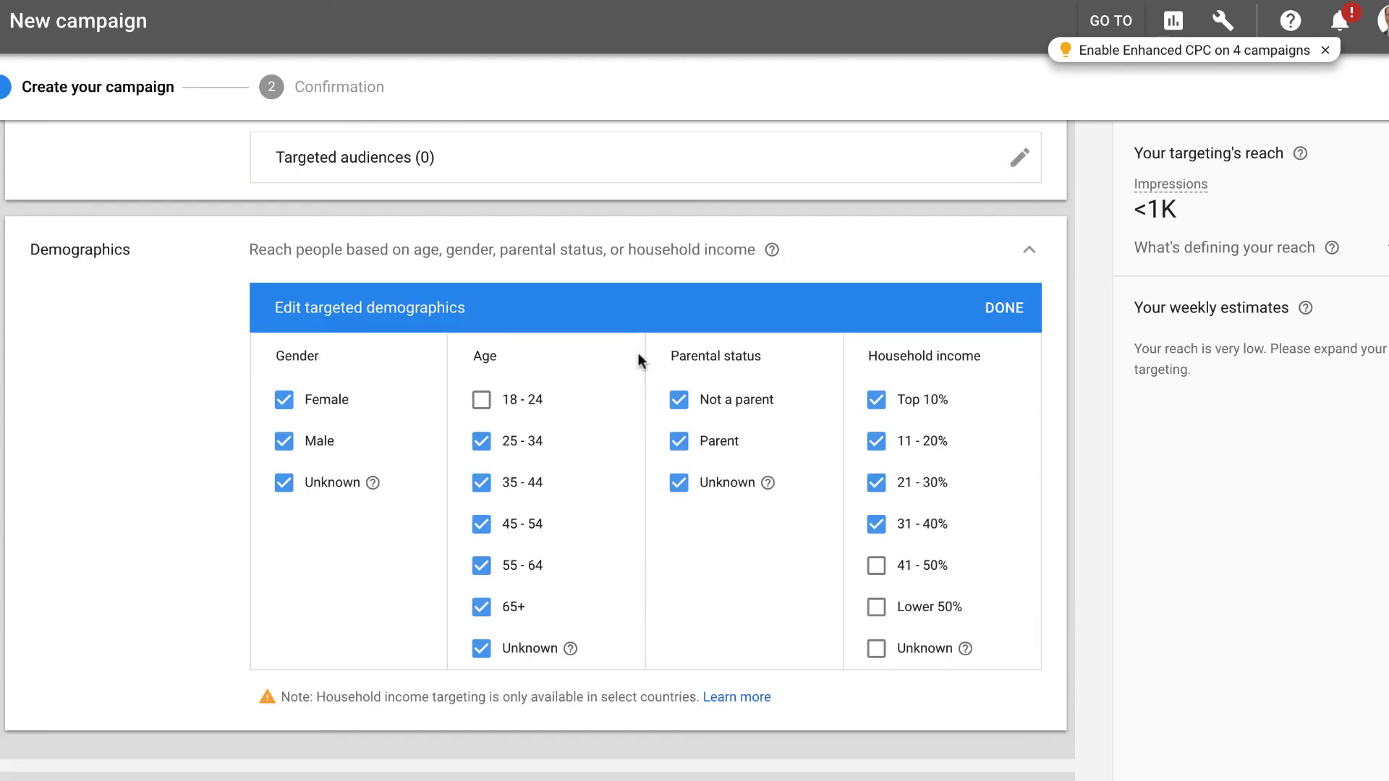
{"action": "left_click", "coordinate": [284, 438]}
{"action": "left_click", "coordinate": [284, 479]}
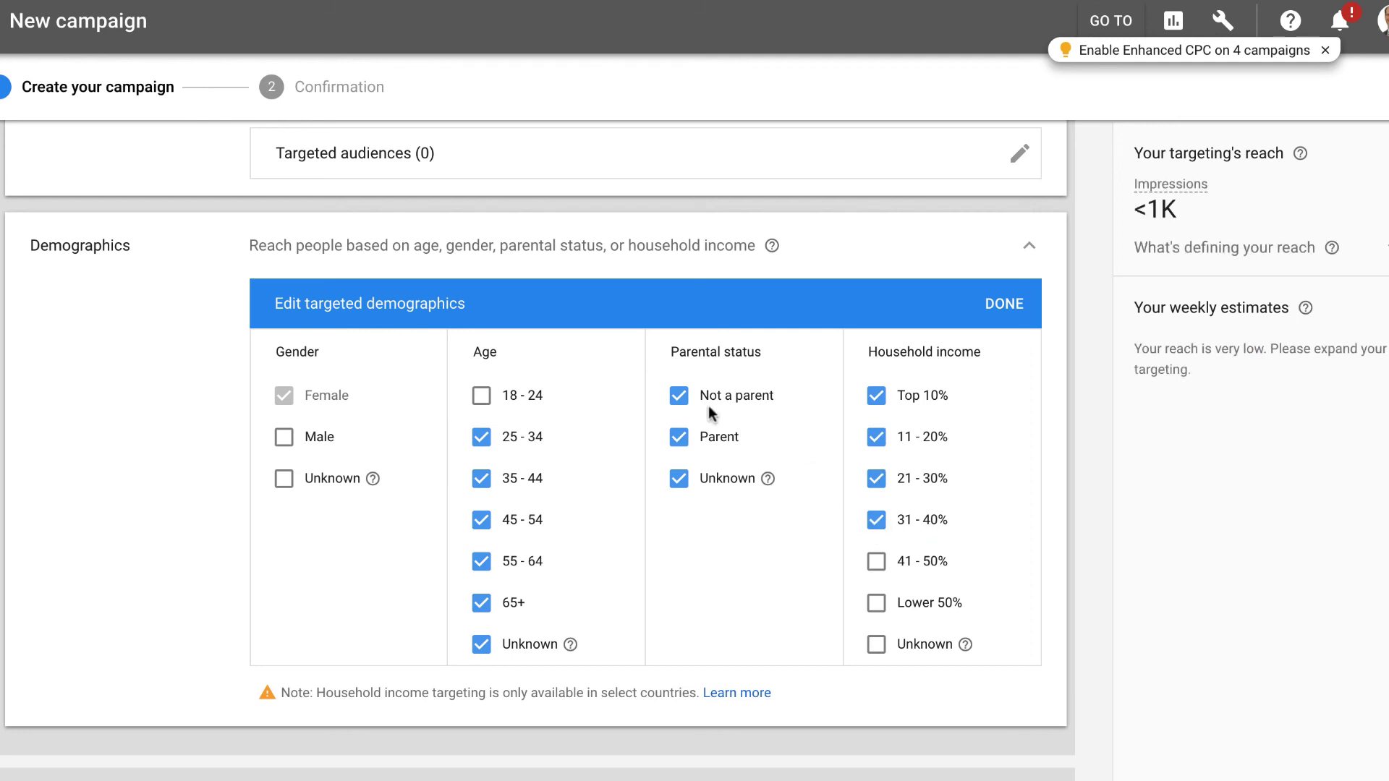
{"action": "left_click", "coordinate": [875, 521]}
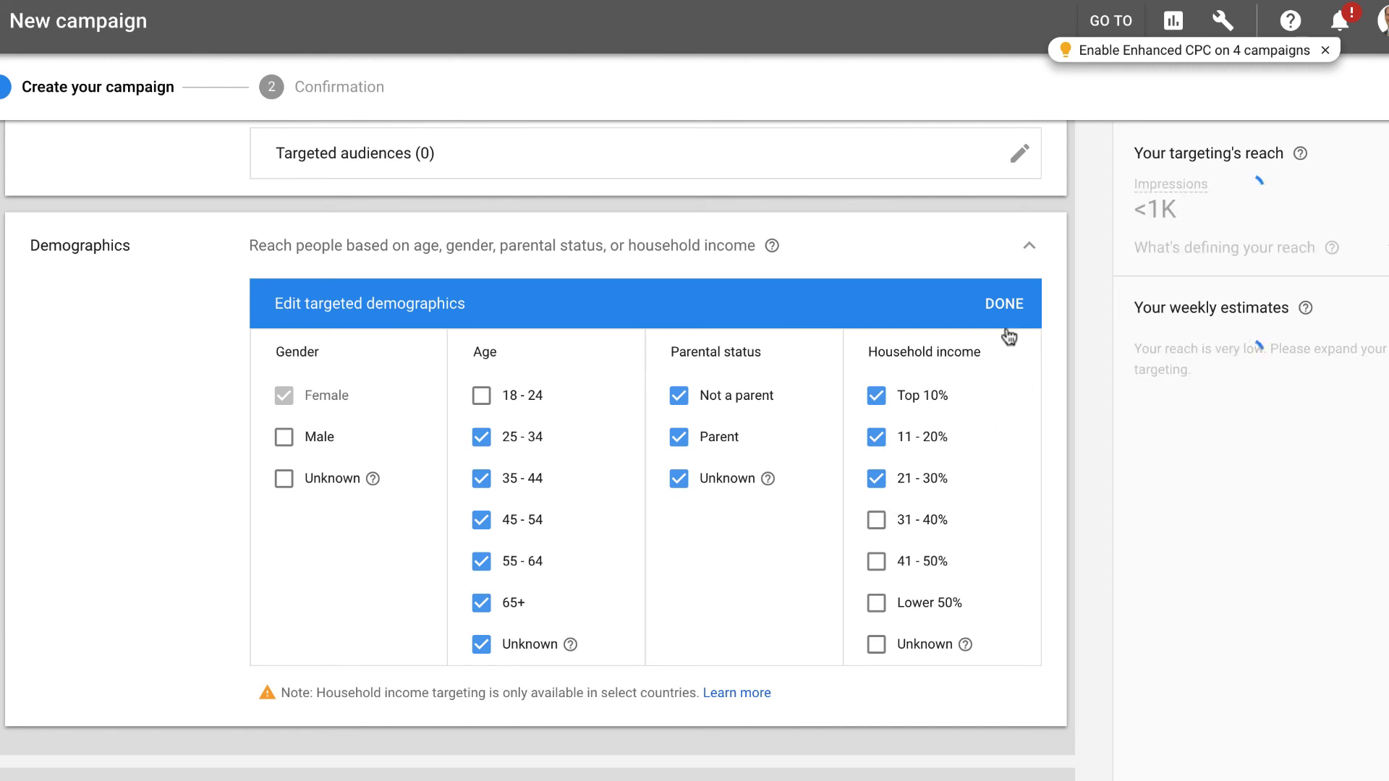
{"action": "left_click", "coordinate": [1013, 307]}
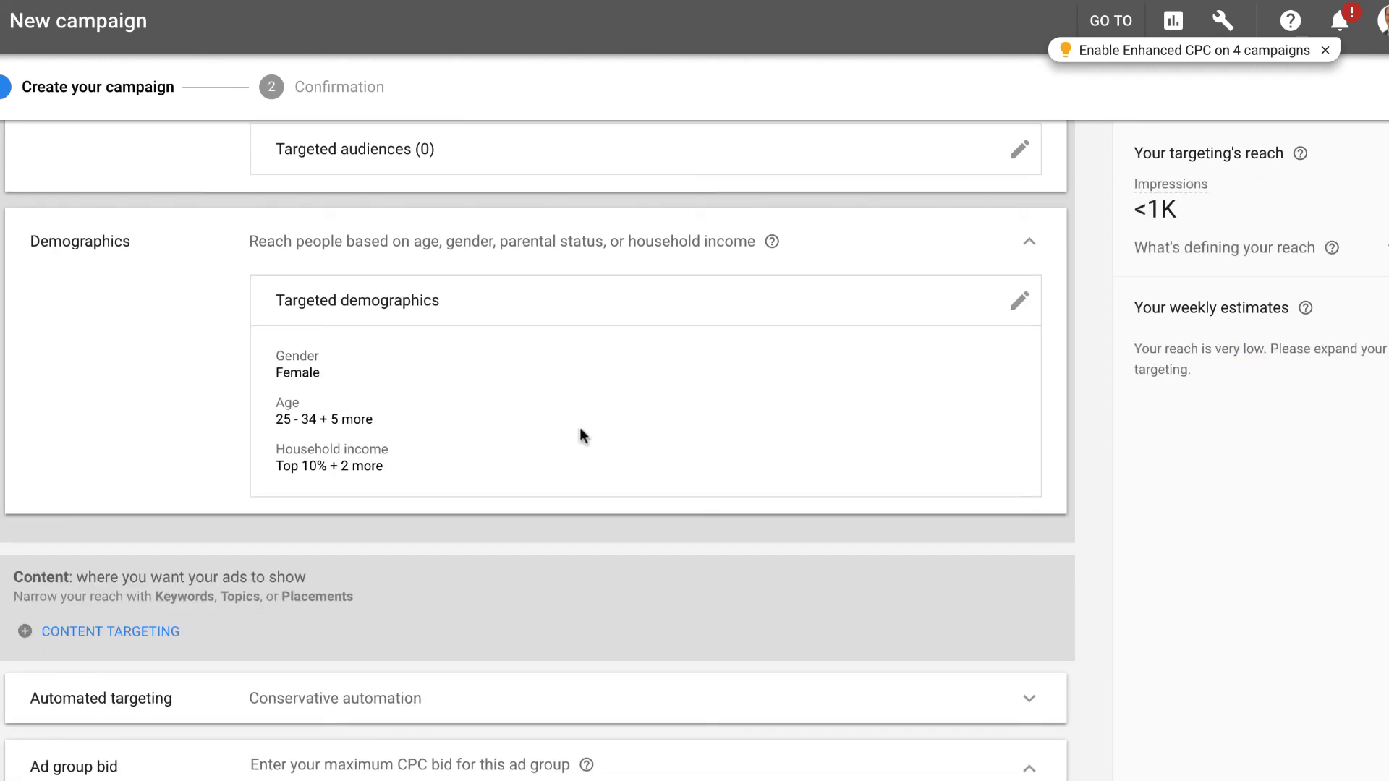
- Enter .45 as the ad group's maximum CPC bid
{"action": "scroll", "coordinate": [578, 424], "scroll_direction": "down", "scroll_amount": 2}
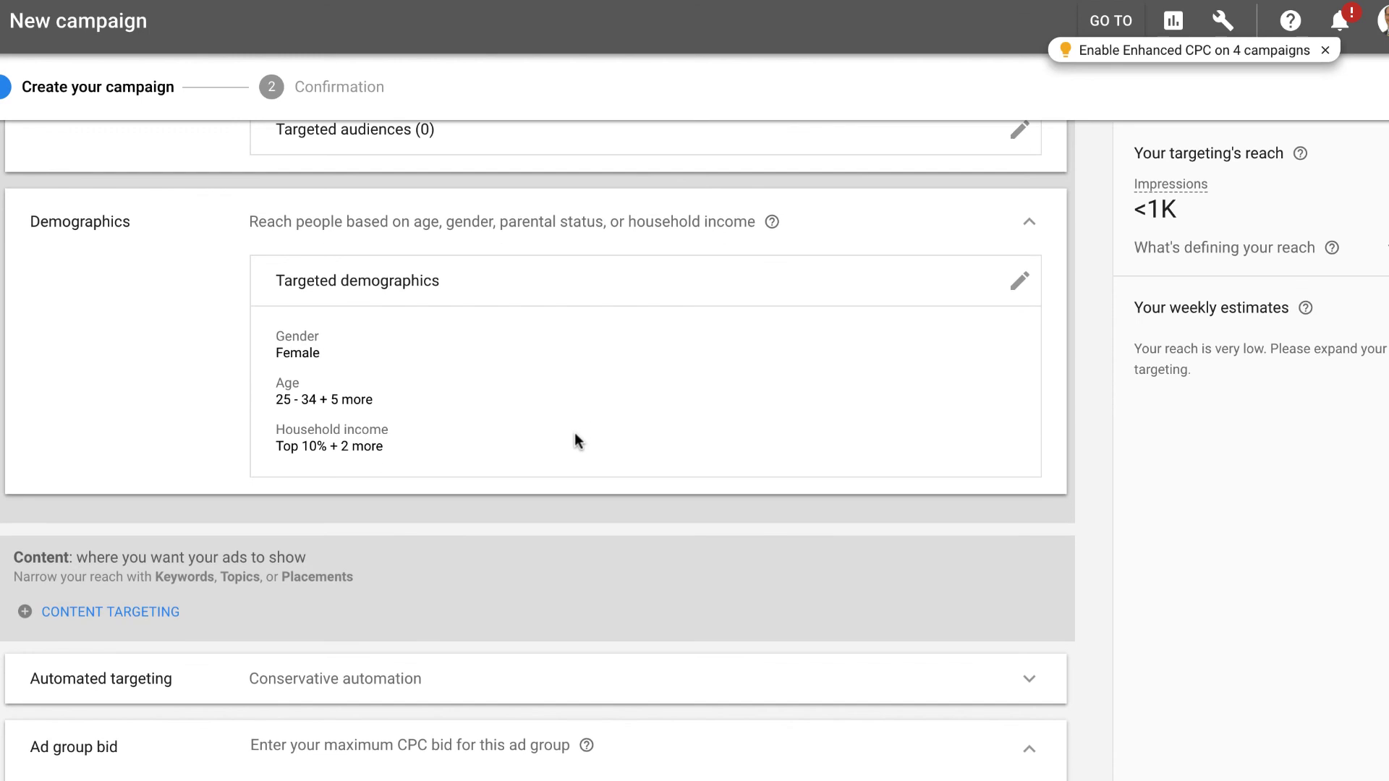
{"action": "scroll", "coordinate": [515, 430], "scroll_direction": "down", "scroll_amount": 3}
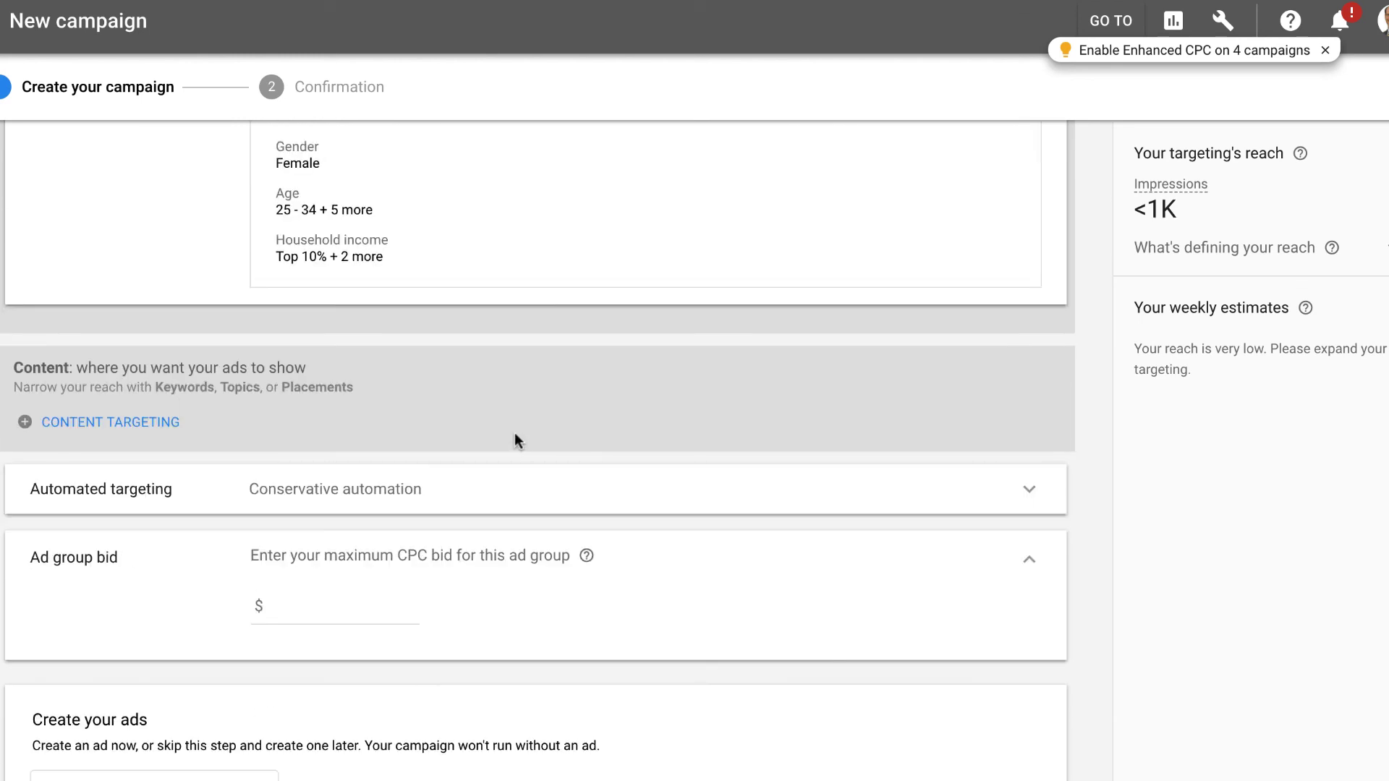
{"action": "left_click", "coordinate": [316, 603]}
{"action": "type", "text": ".45"}
- Add a new ad using the Upload display ads option
{"action": "scroll", "coordinate": [539, 582], "scroll_direction": "down", "scroll_amount": 3}
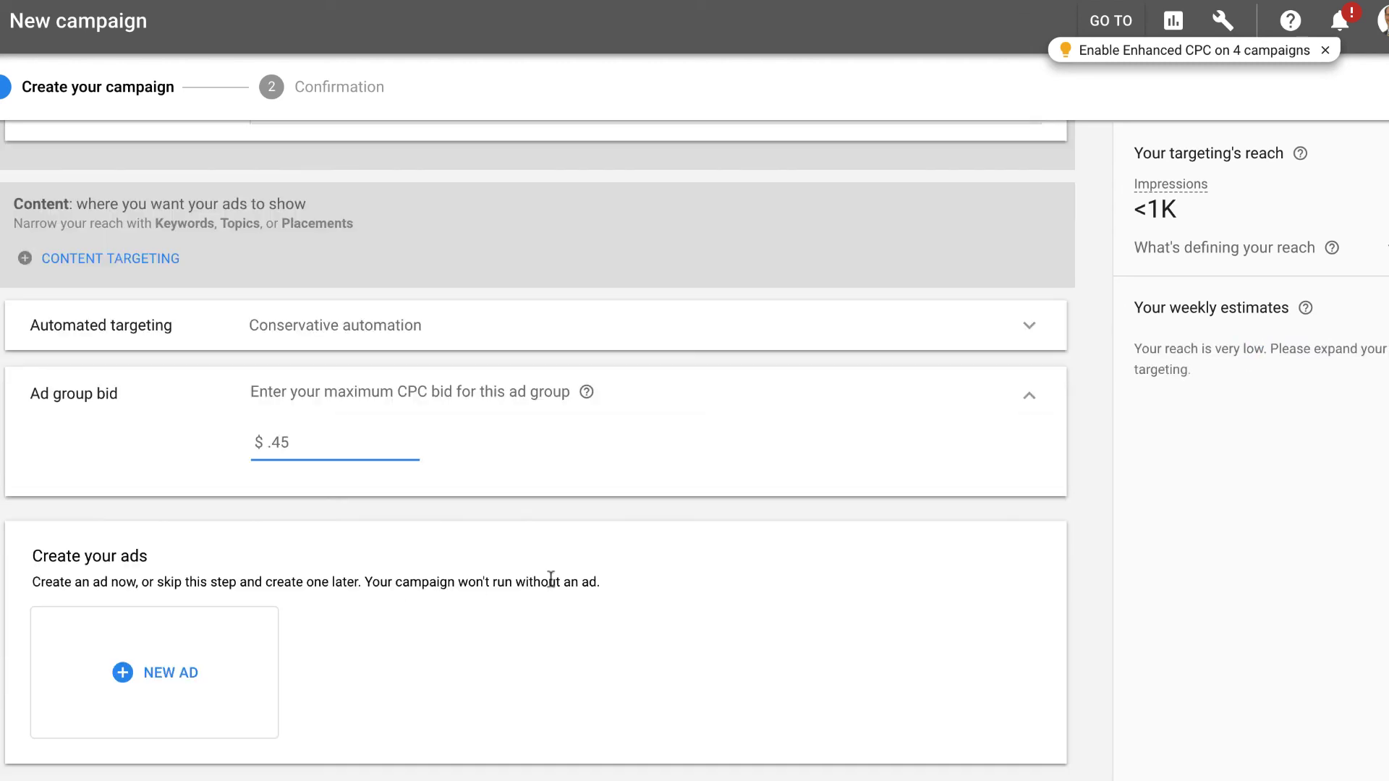
{"action": "left_click", "coordinate": [151, 673]}
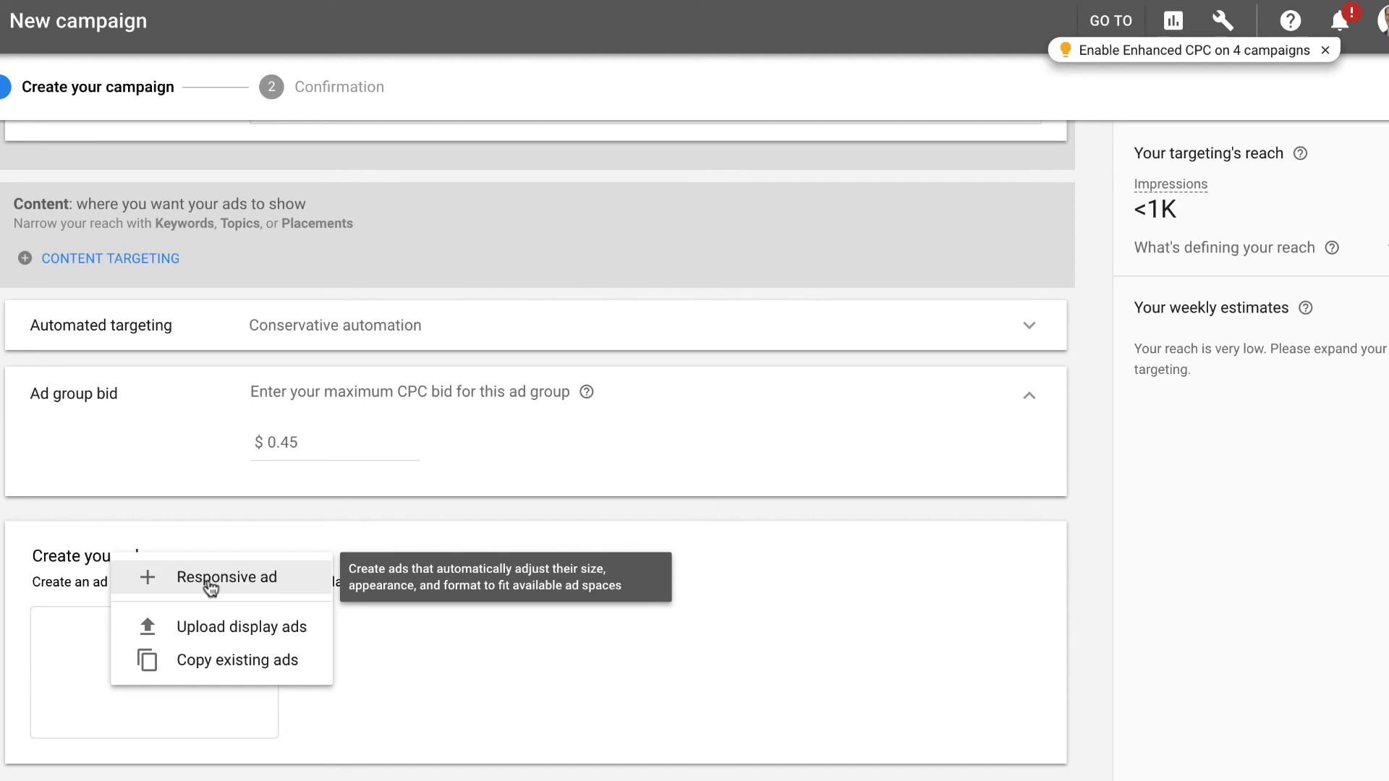
{"action": "left_click", "coordinate": [218, 629]}
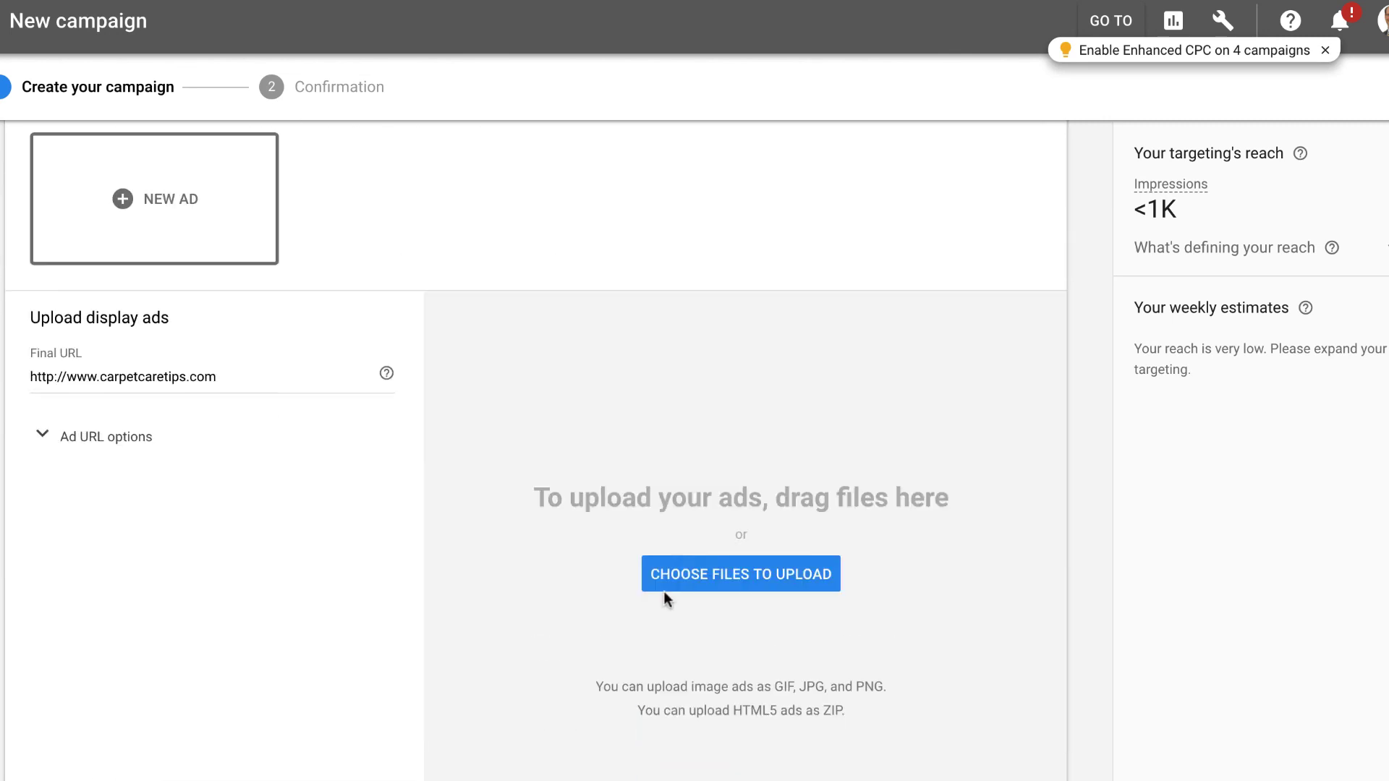
- Upload Displayad930wide.jpg from the Pictures folder as the 930 × 180 display ad
{"action": "left_click", "coordinate": [695, 578]}
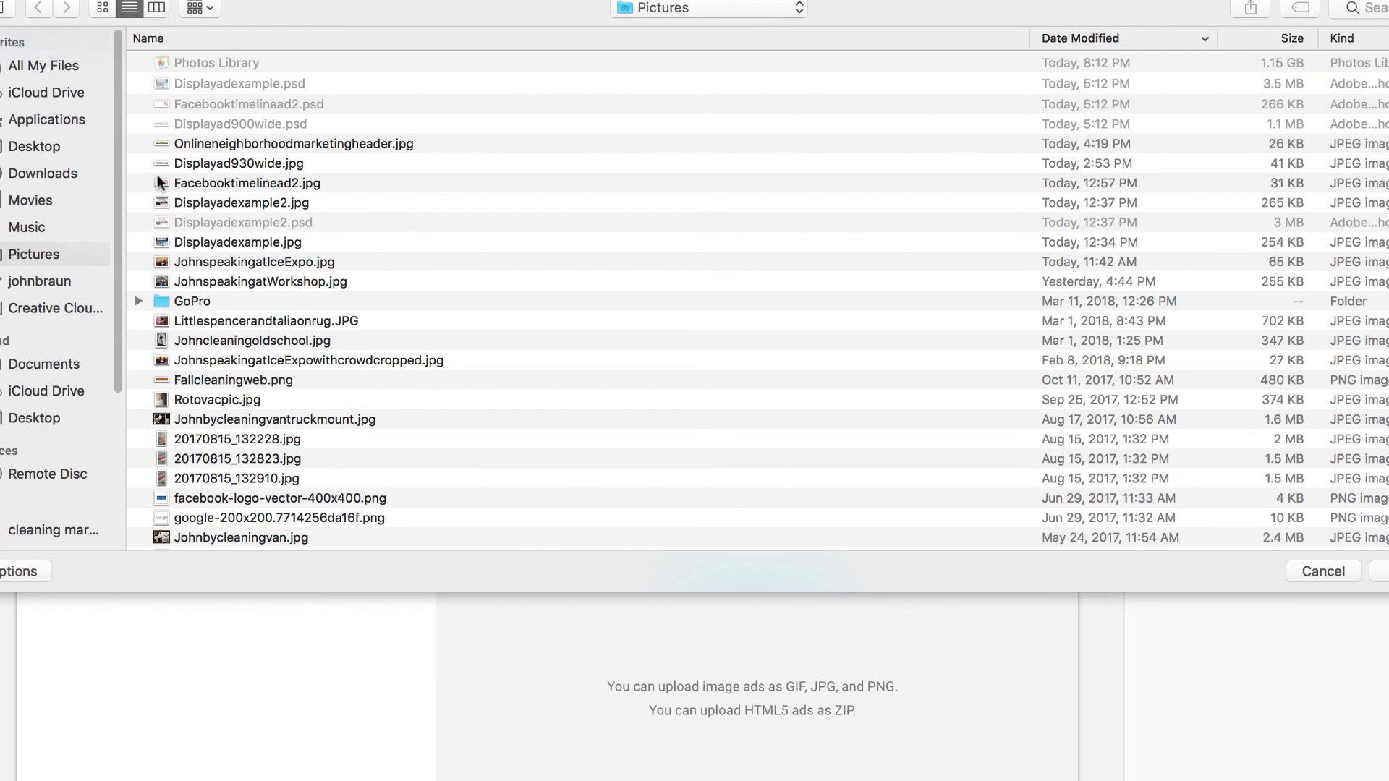
{"action": "double_click", "coordinate": [189, 165]}
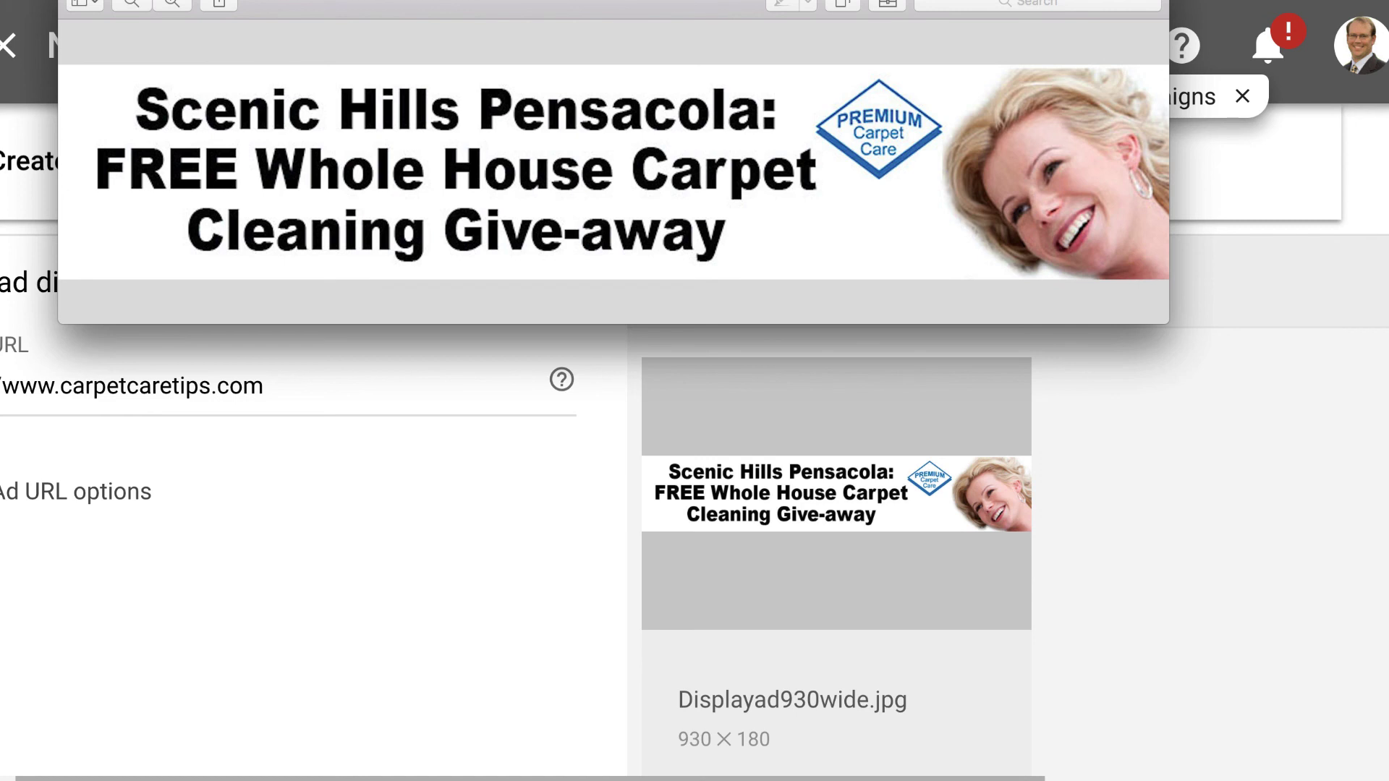
- Close the enlarged banner preview and scroll down to the campaign's submit button
{"action": "key", "text": "super+w"}
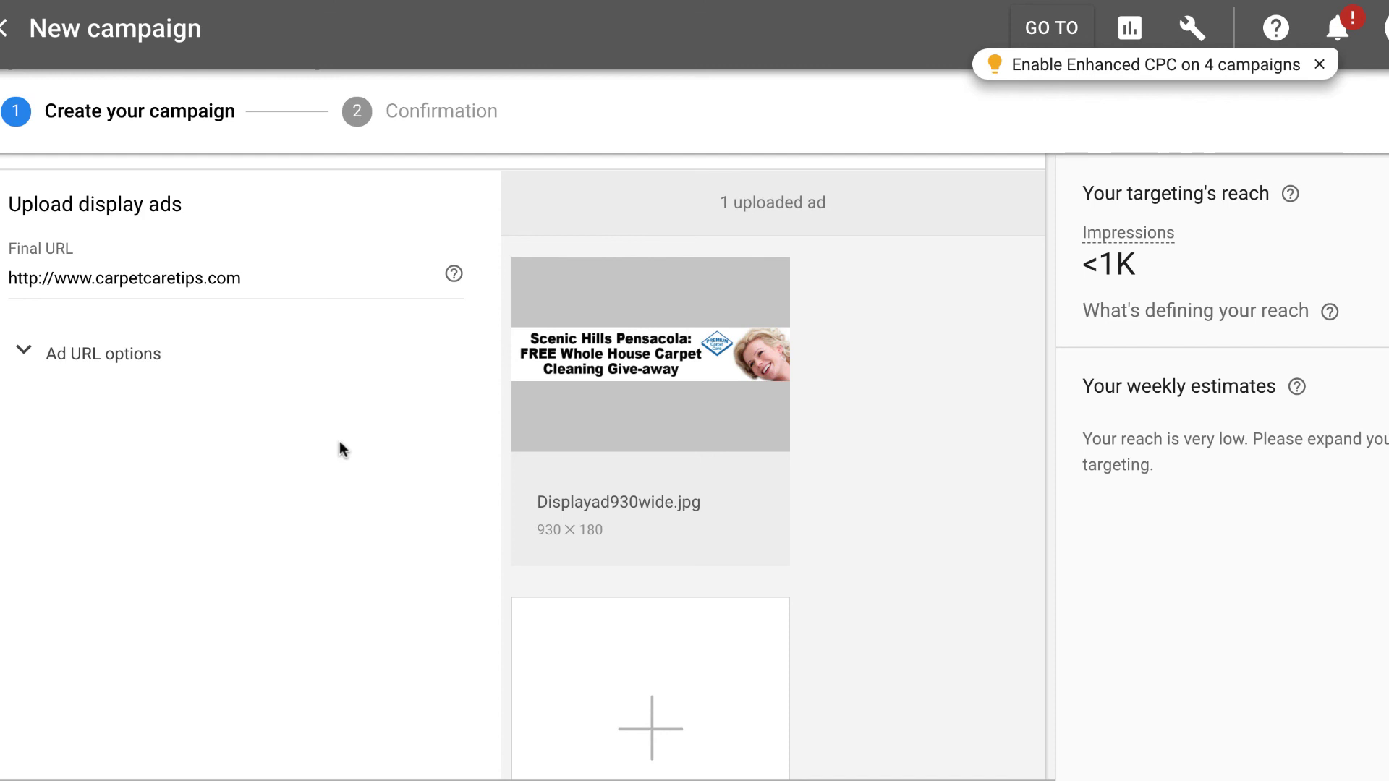
{"action": "scroll", "coordinate": [380, 441], "scroll_direction": "down", "scroll_amount": 1}
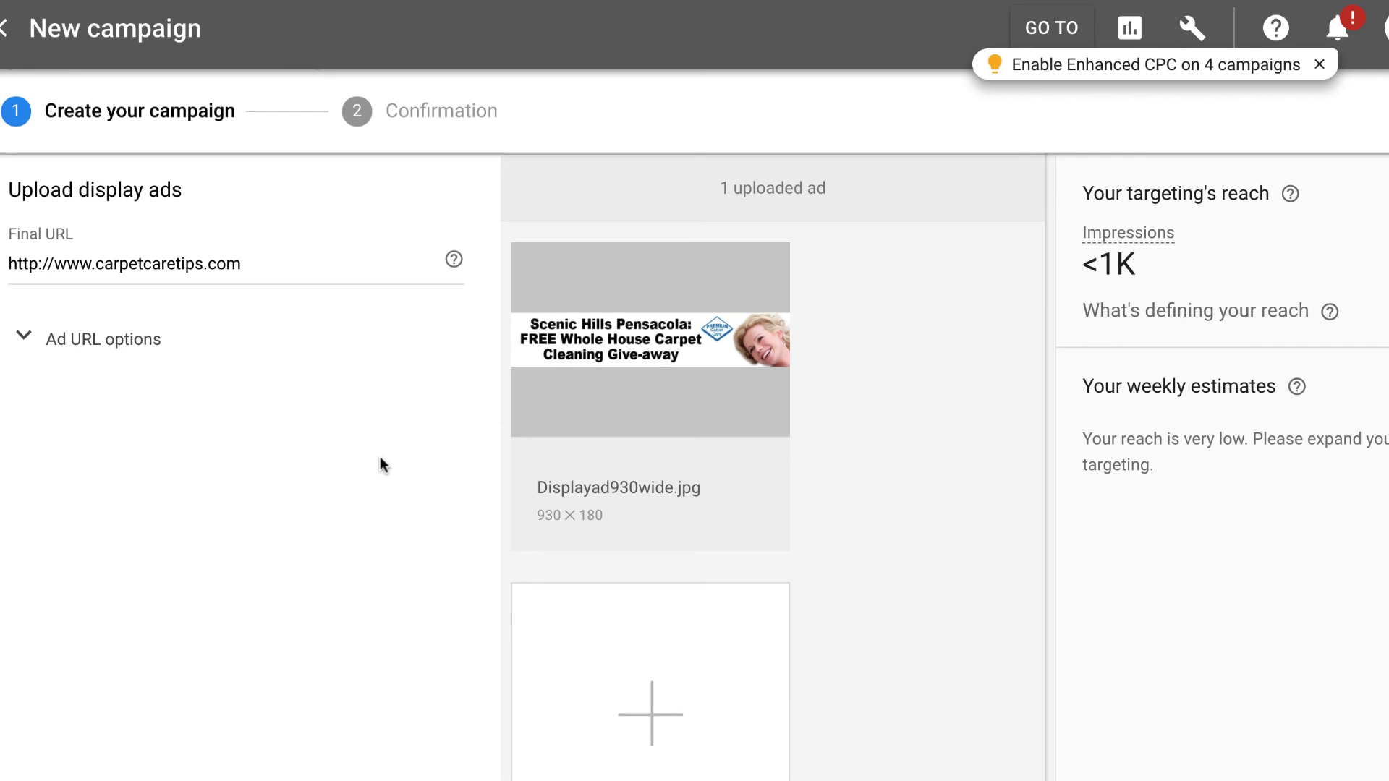
{"action": "scroll", "coordinate": [381, 459], "scroll_direction": "up", "scroll_amount": 2}
{"action": "scroll", "coordinate": [390, 455], "scroll_direction": "down", "scroll_amount": 6}
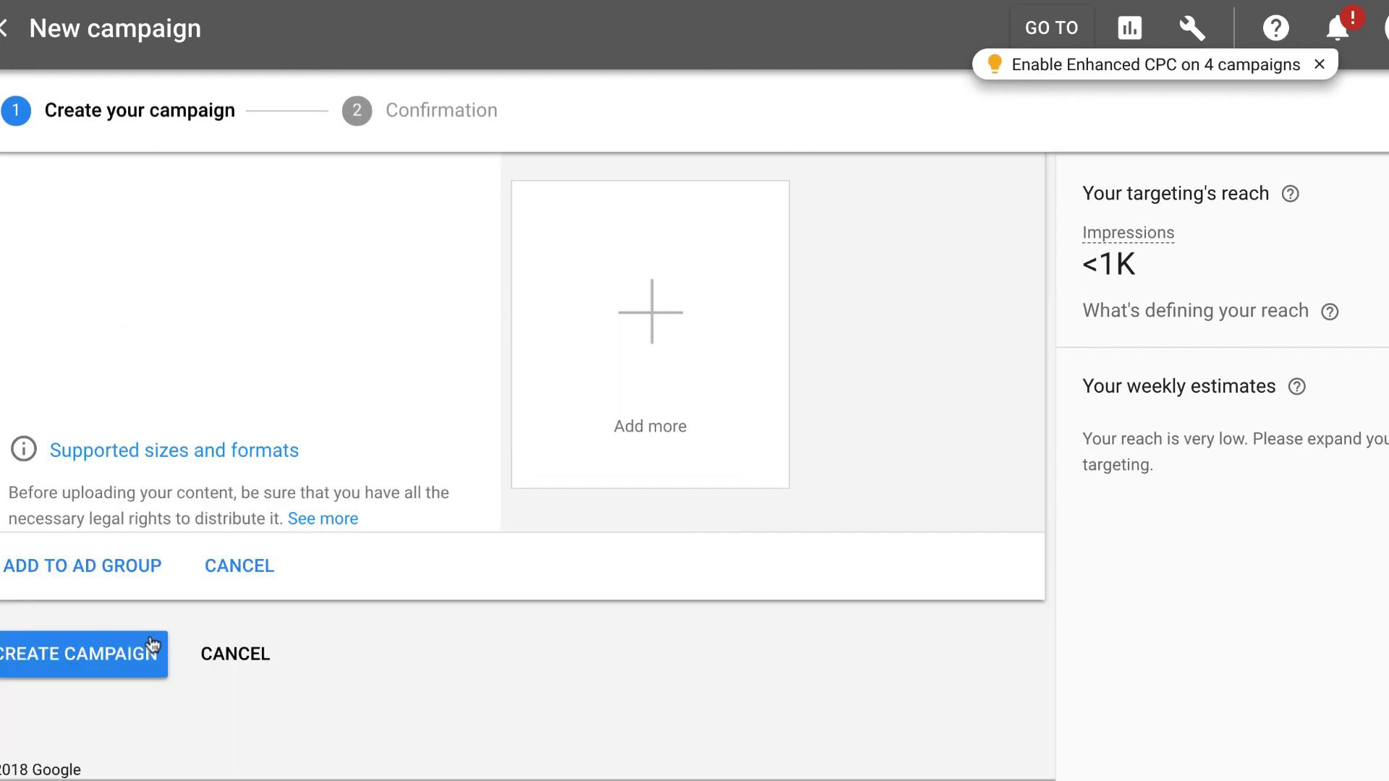
- Submit the scenic hills campaign with its $0.45 bid and 930 × 180 banner ad
{"action": "left_click", "coordinate": [73, 654]}
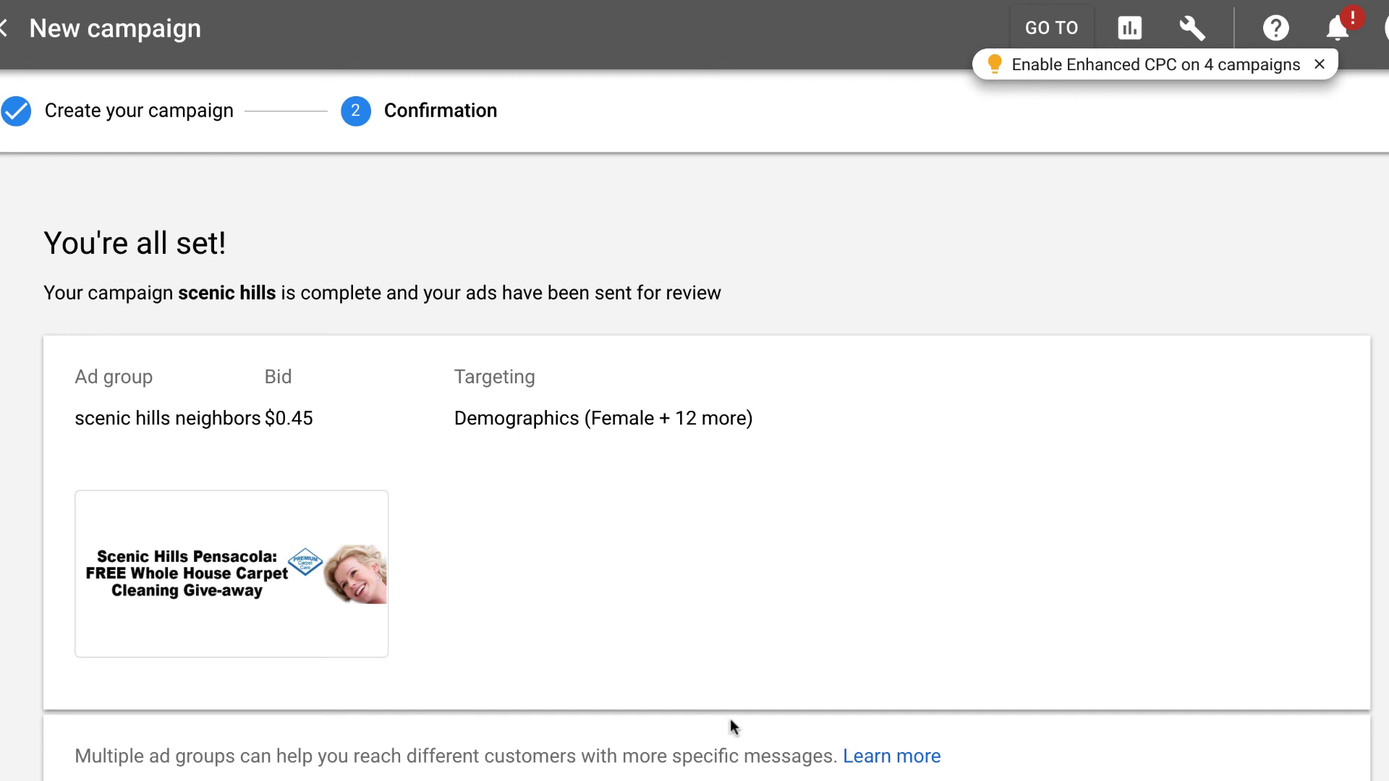
- Leave Chrome via the Dock to go to the voicemail transcription slide
{"action": "mouse_move", "coordinate": [676, 770]}
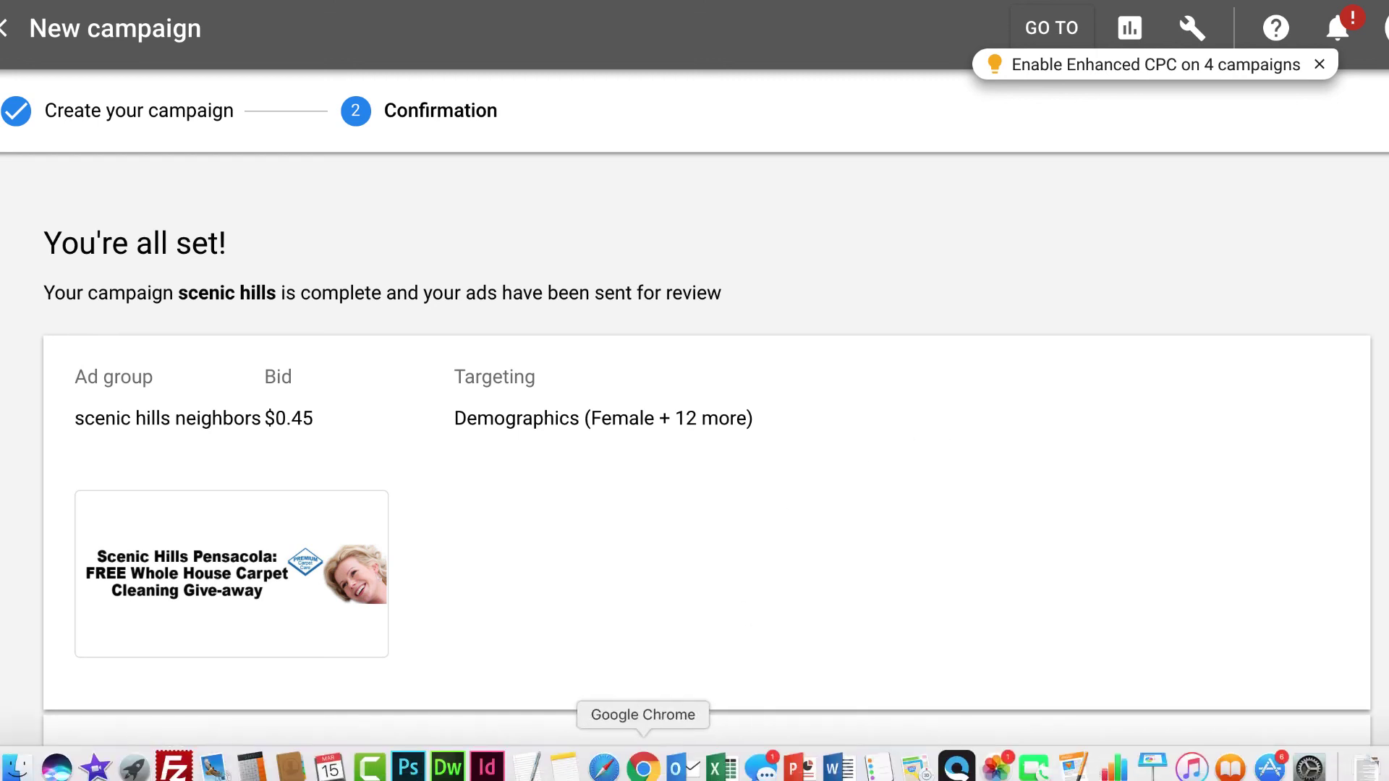